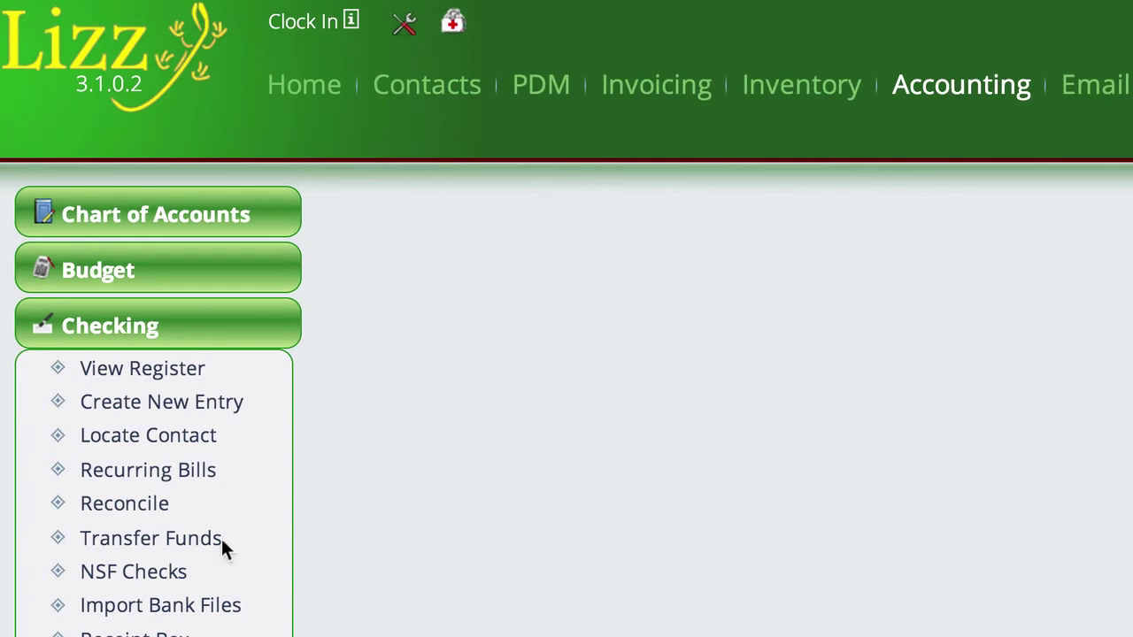
Open the bank file import page and import export.qif for the American Exp checking account
{"action": "left_click", "coordinate": [158, 606]}
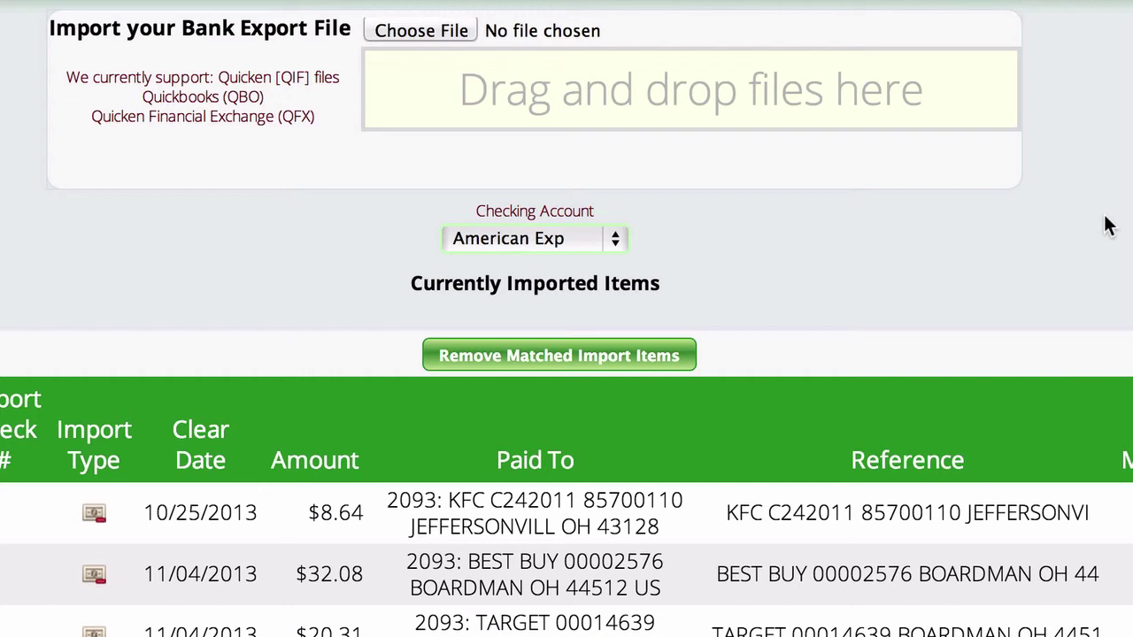
{"action": "left_click", "coordinate": [424, 28]}
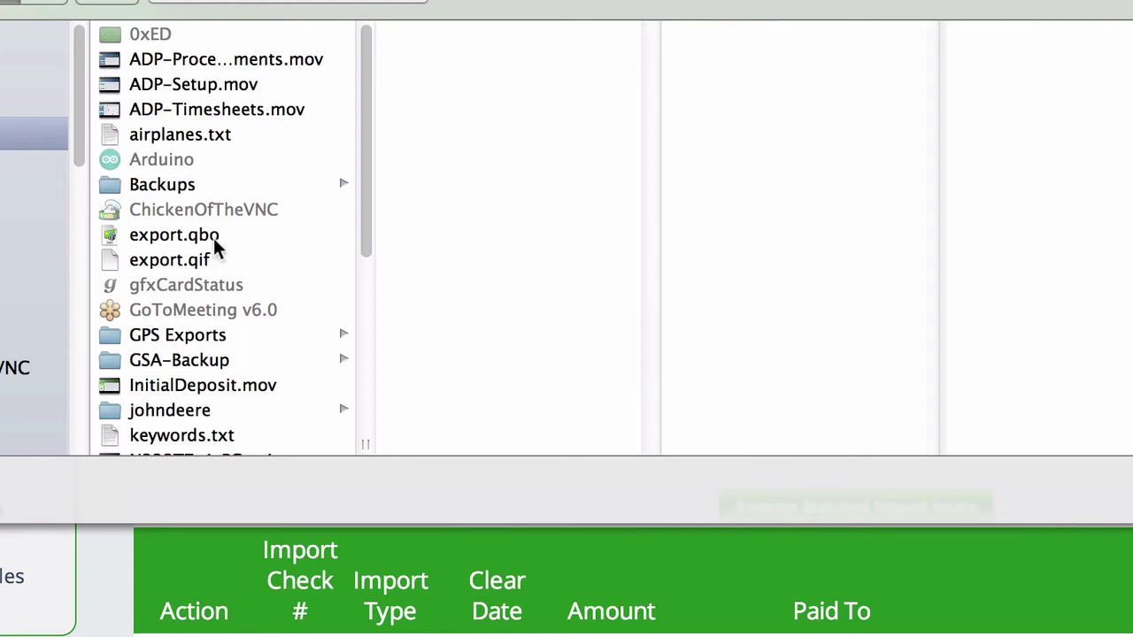
{"action": "double_click", "coordinate": [165, 259]}
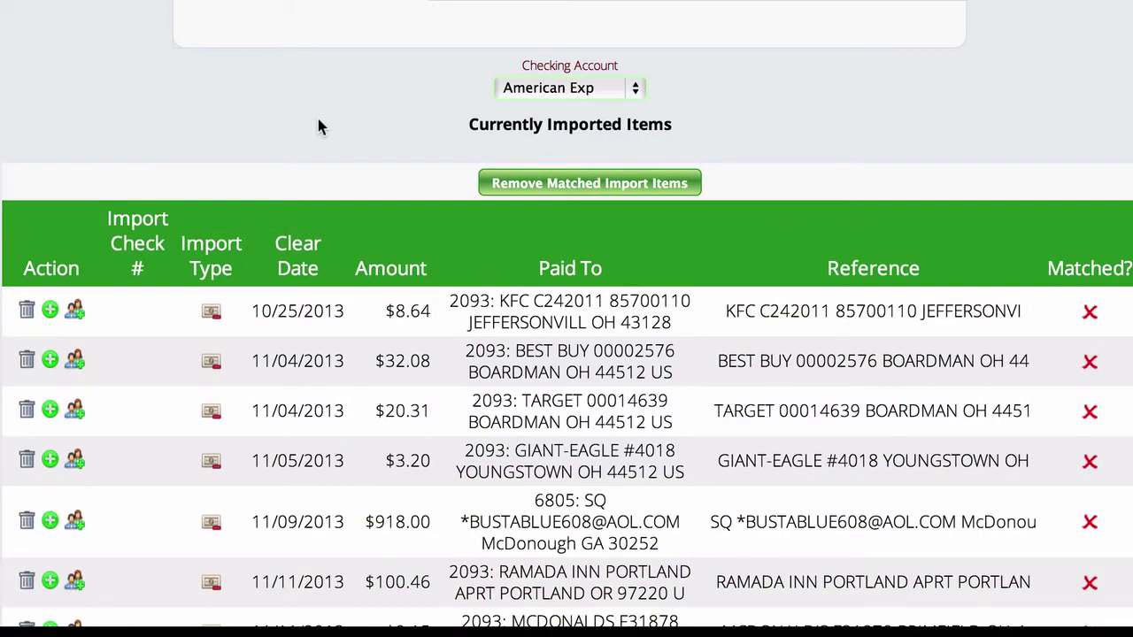
Find the imported Capital One online payment dated 11/12/2013 and link it to its possible match, the manual deposit
{"action": "scroll", "coordinate": [248, 89], "scroll_direction": "down", "scroll_amount": 5}
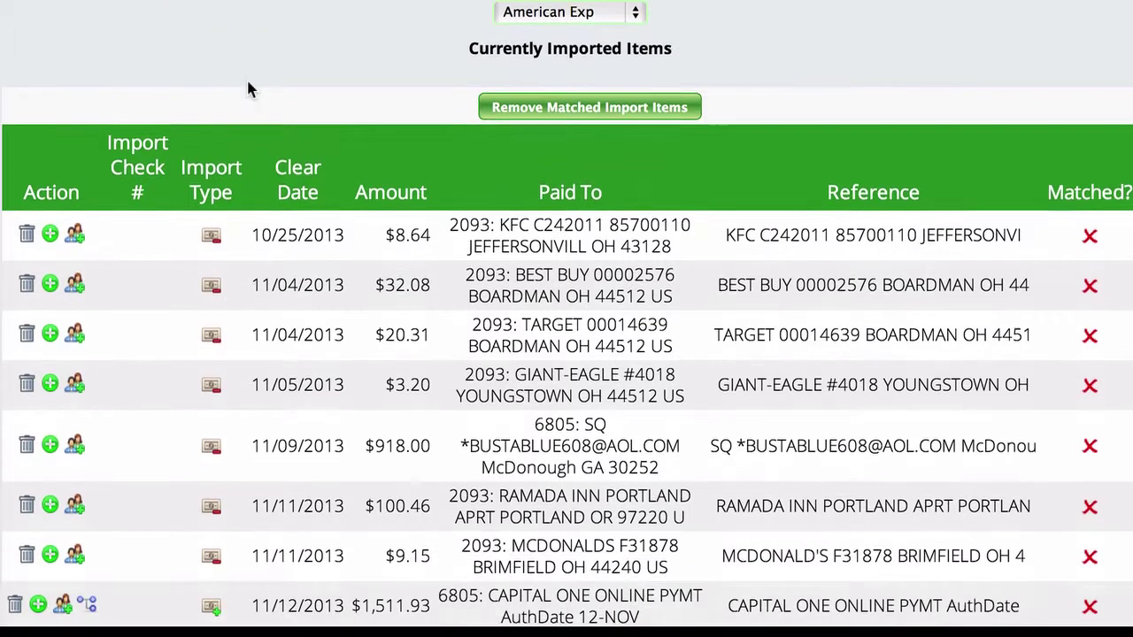
{"action": "scroll", "coordinate": [248, 88], "scroll_direction": "up", "scroll_amount": 2}
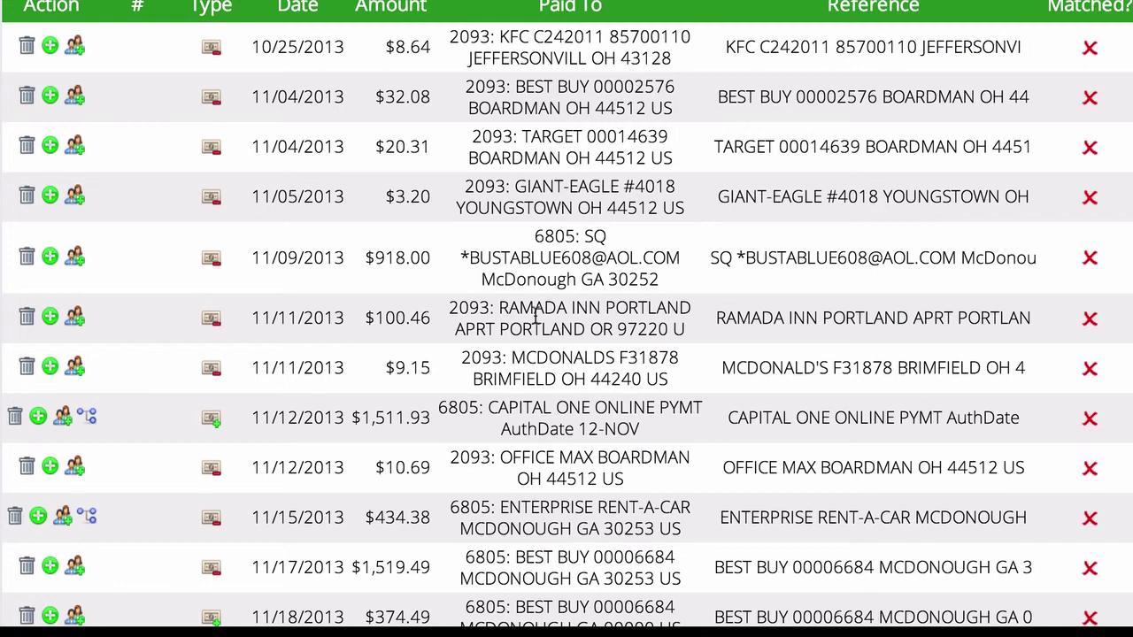
{"action": "scroll", "coordinate": [534, 316], "scroll_direction": "down", "scroll_amount": 3}
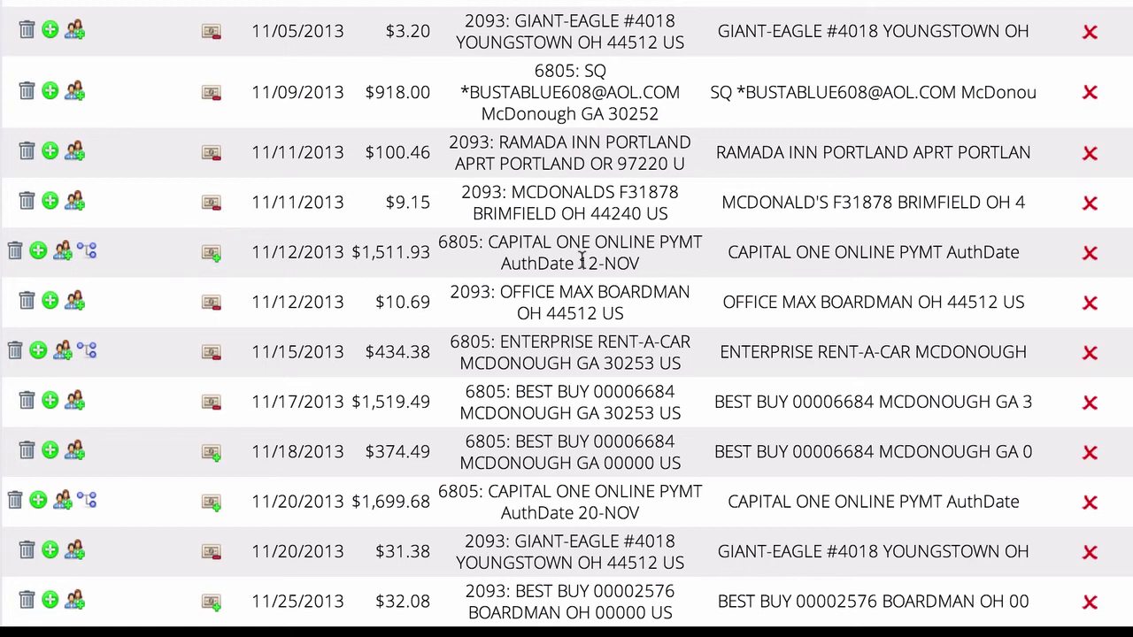
{"action": "scroll", "coordinate": [582, 258], "scroll_direction": "down", "scroll_amount": 3}
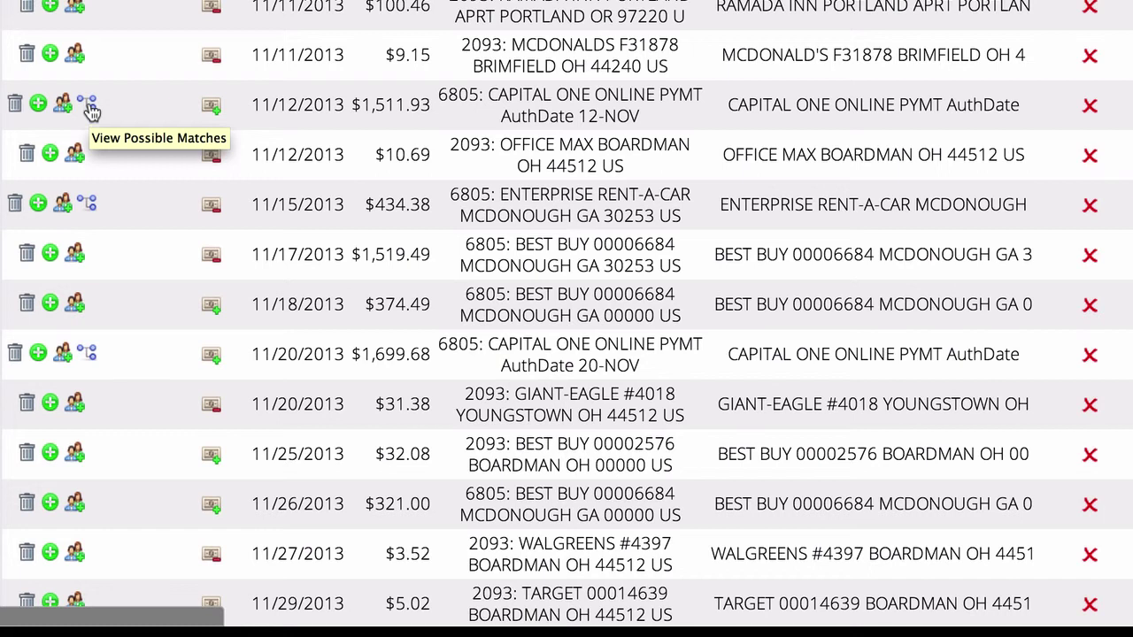
{"action": "left_click", "coordinate": [88, 105]}
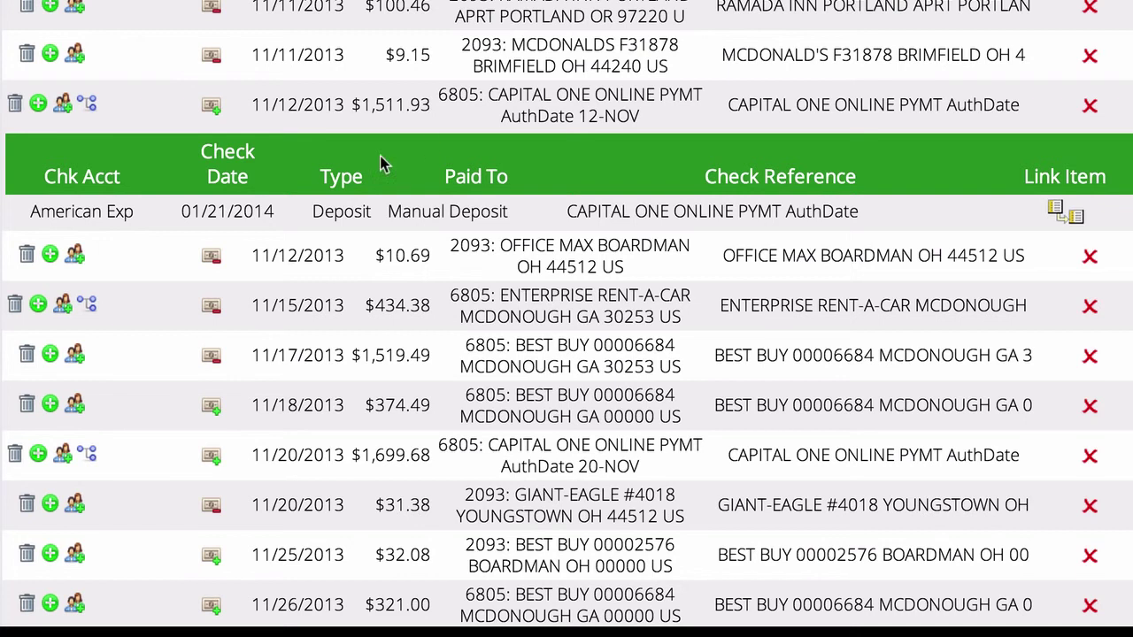
{"action": "left_click", "coordinate": [1069, 218]}
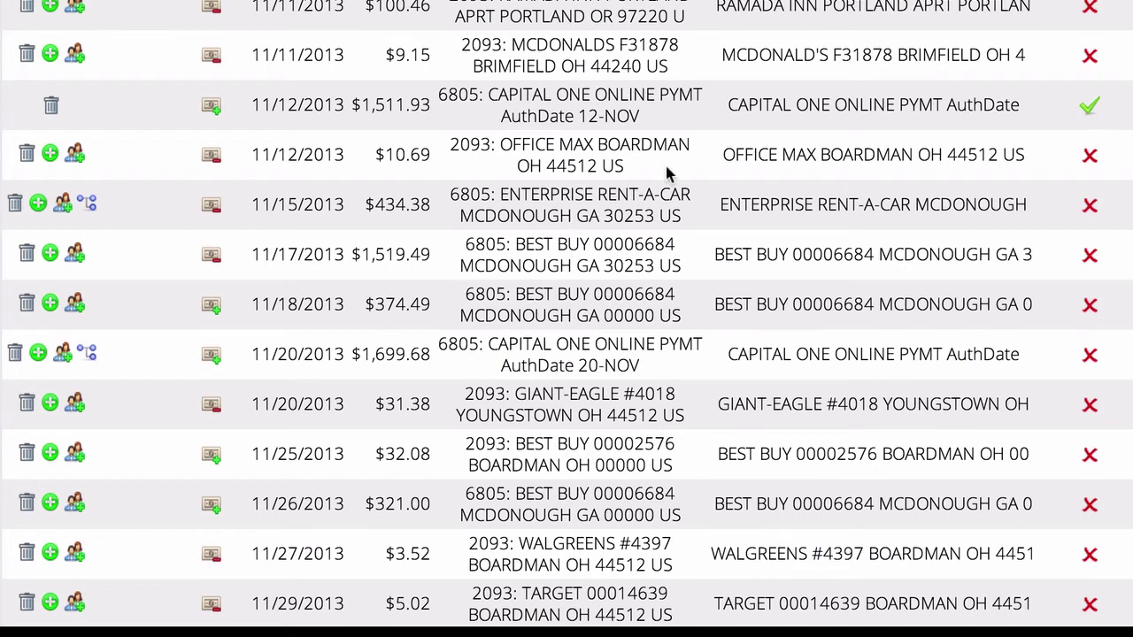
Link the imported Enterprise Rent-A-Car item of 11/15/2013 and the Capital One payment of 11/20/2013 to their possible matches
{"action": "left_click", "coordinate": [85, 205]}
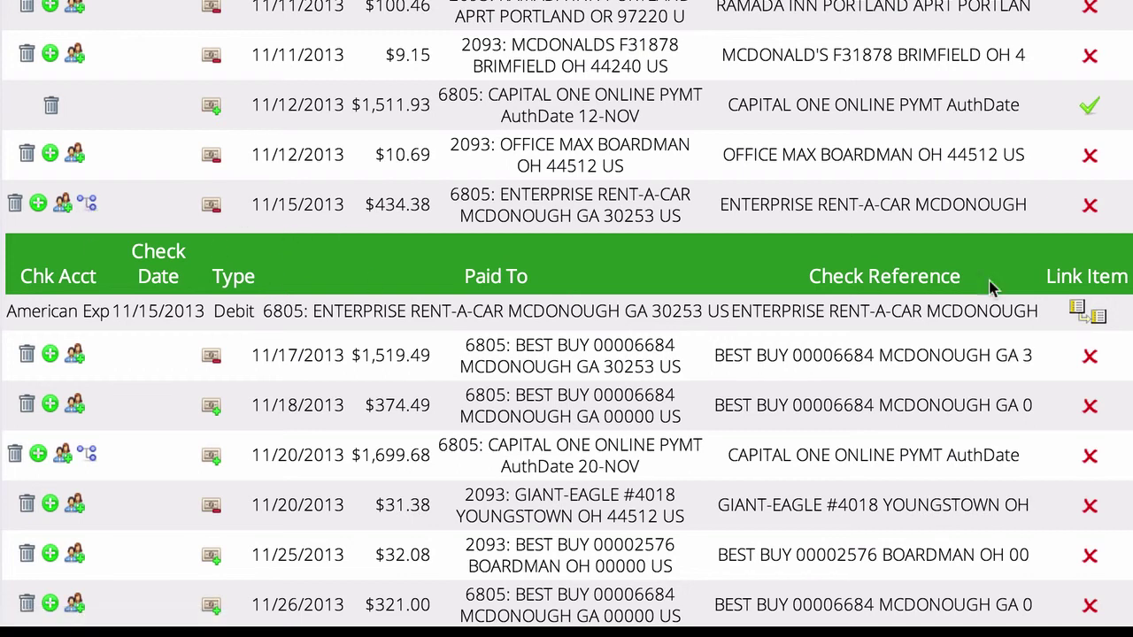
{"action": "left_click", "coordinate": [1089, 315]}
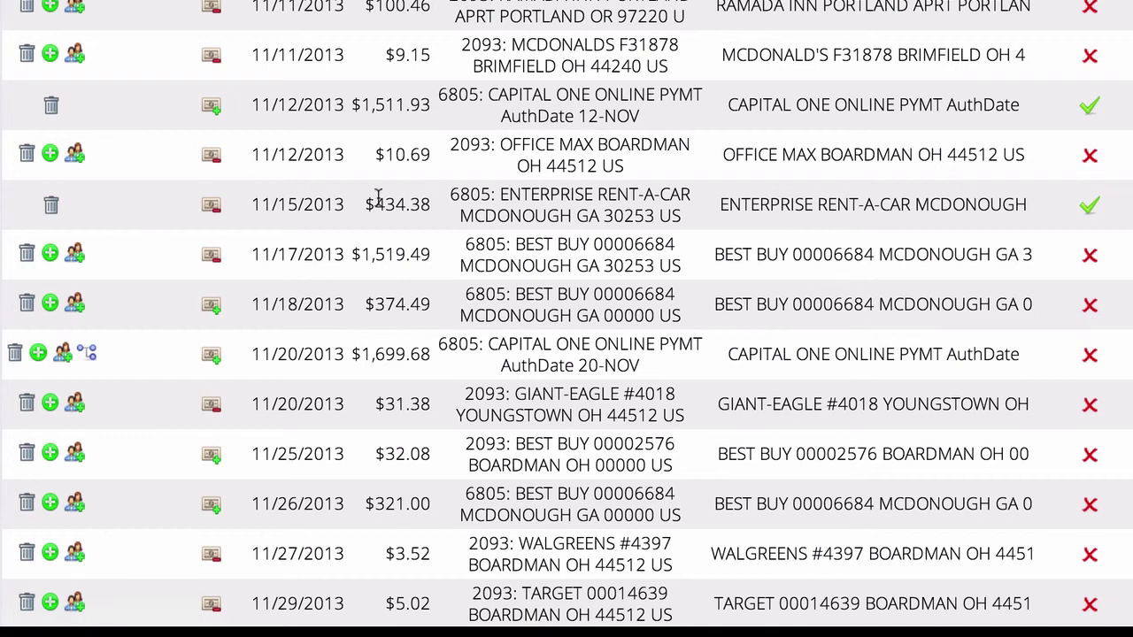
{"action": "left_click", "coordinate": [86, 353]}
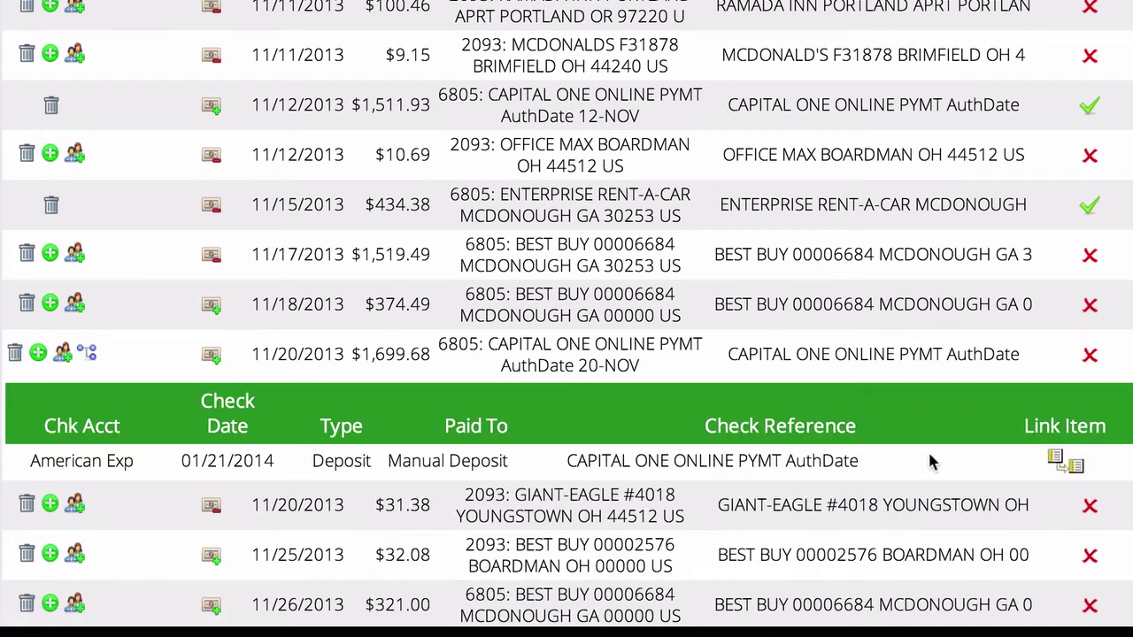
{"action": "left_click", "coordinate": [1068, 464]}
Remove the matched import items from the currently imported items and check the remaining list
{"action": "scroll", "coordinate": [651, 241], "scroll_direction": "down", "scroll_amount": 5}
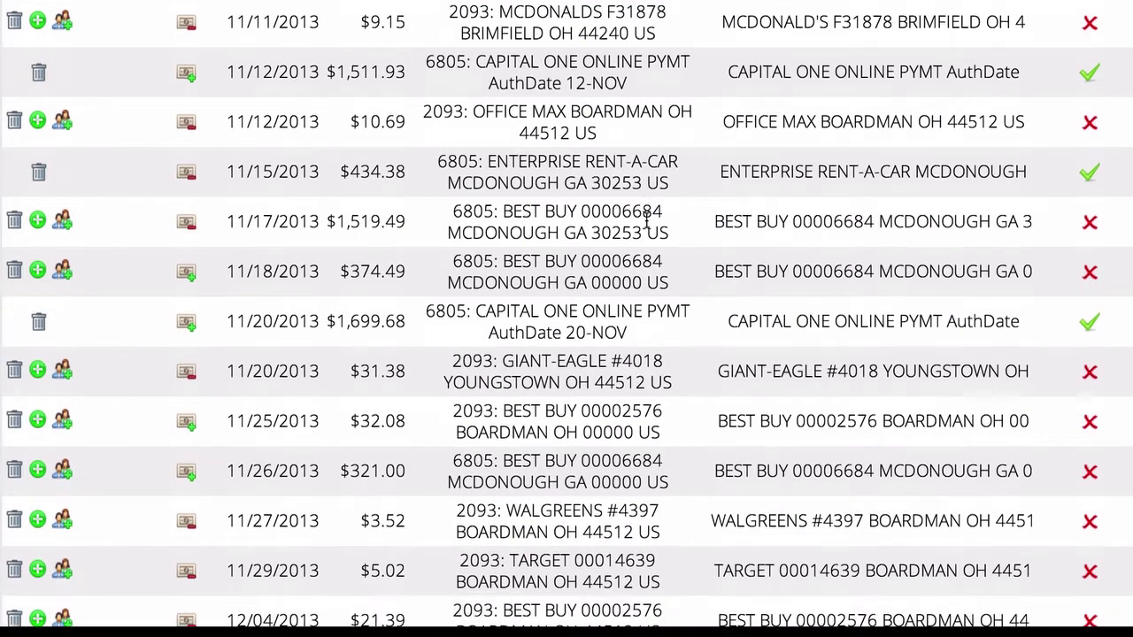
{"action": "scroll", "coordinate": [647, 222], "scroll_direction": "up", "scroll_amount": 9}
{"action": "scroll", "coordinate": [647, 222], "scroll_direction": "down", "scroll_amount": 1}
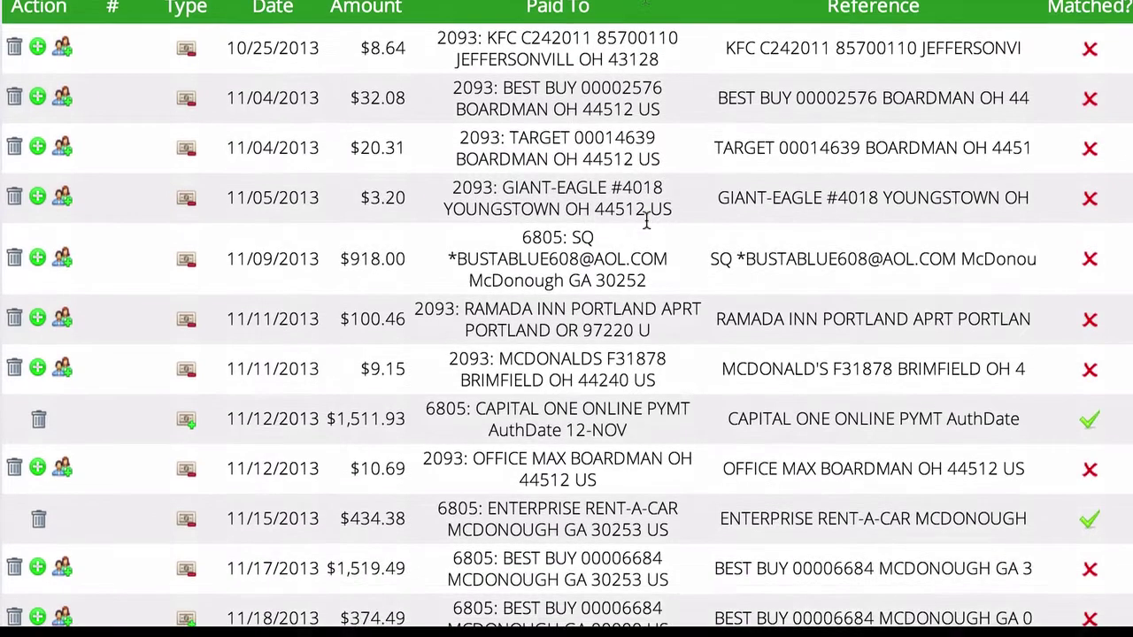
{"action": "scroll", "coordinate": [647, 221], "scroll_direction": "up", "scroll_amount": 4}
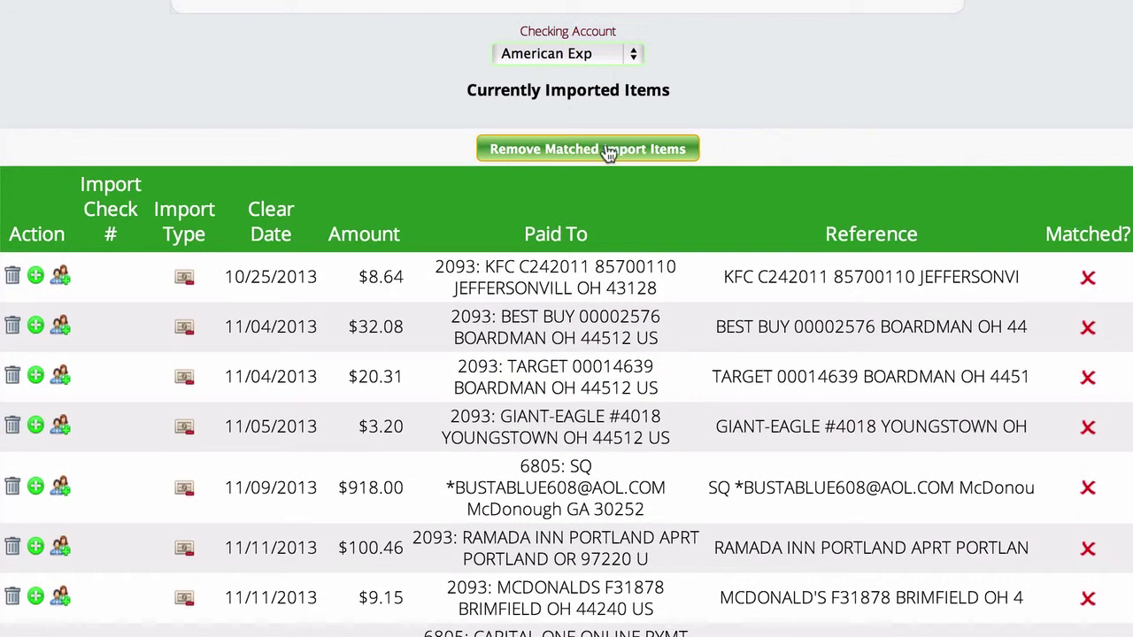
{"action": "scroll", "coordinate": [726, 431], "scroll_direction": "down", "scroll_amount": 3}
{"action": "scroll", "coordinate": [726, 432], "scroll_direction": "down", "scroll_amount": 3}
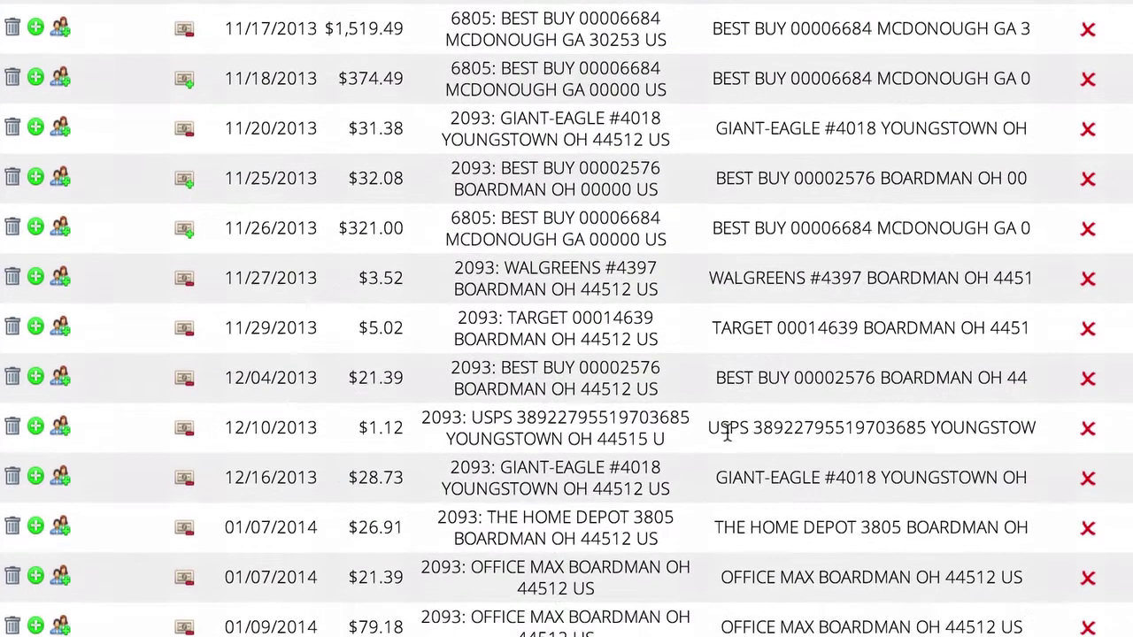
{"action": "scroll", "coordinate": [725, 431], "scroll_direction": "up", "scroll_amount": 6}
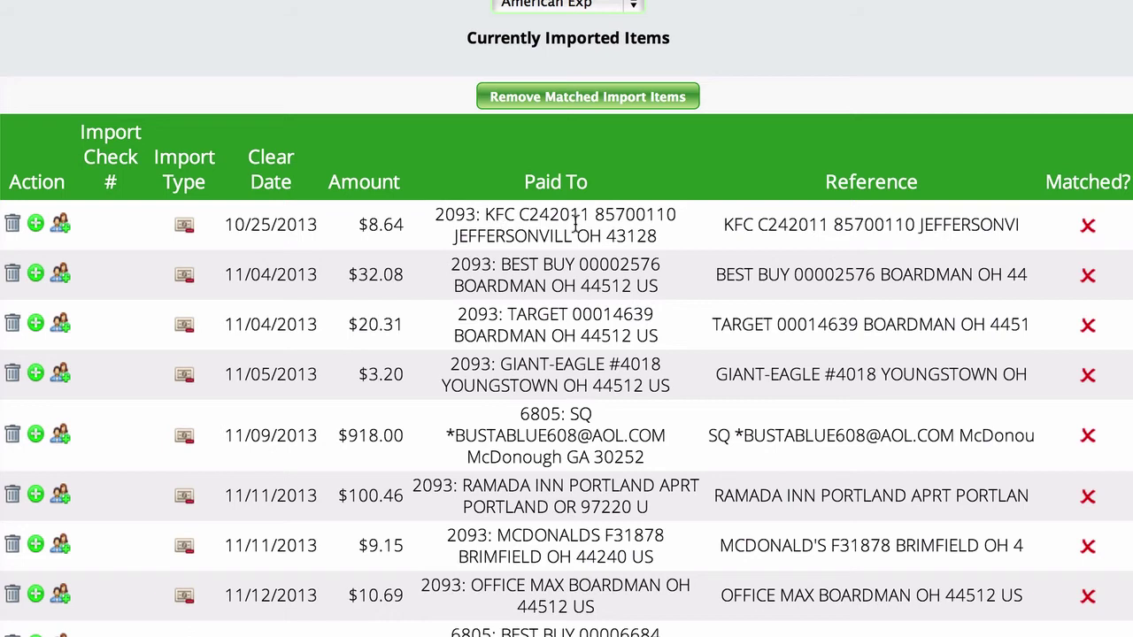
Create and save a Debit/CC entry for the KFC item with offset account 260.30.130 High Altitude Fee, and link the import to it
{"action": "scroll", "coordinate": [919, 67], "scroll_direction": "up", "scroll_amount": 3}
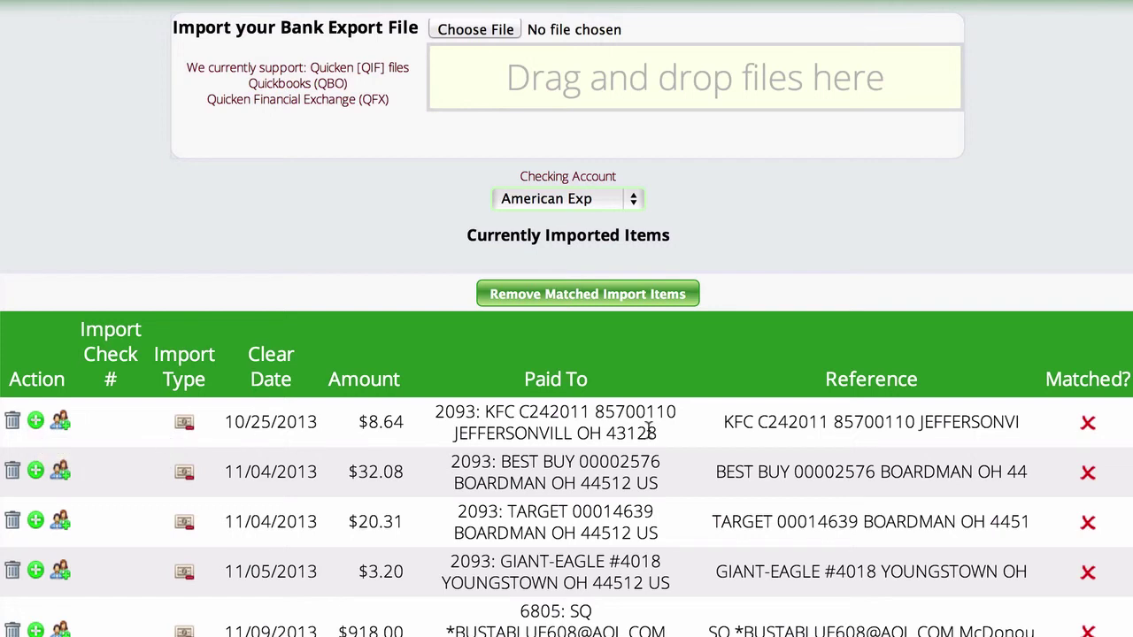
{"action": "left_click", "coordinate": [35, 421]}
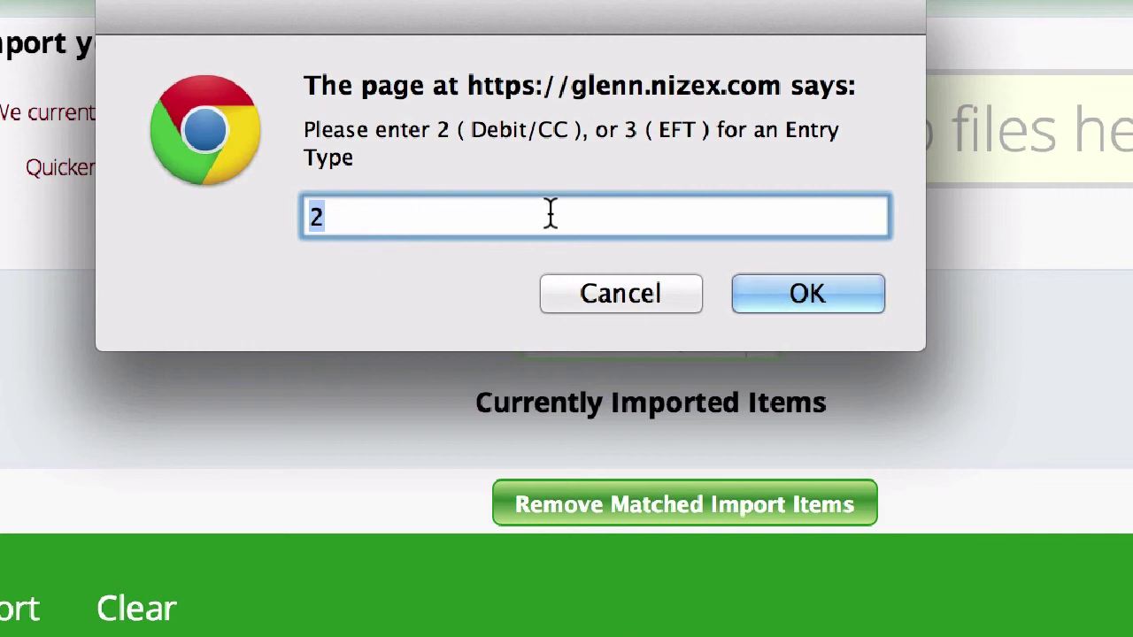
{"action": "left_click", "coordinate": [782, 295]}
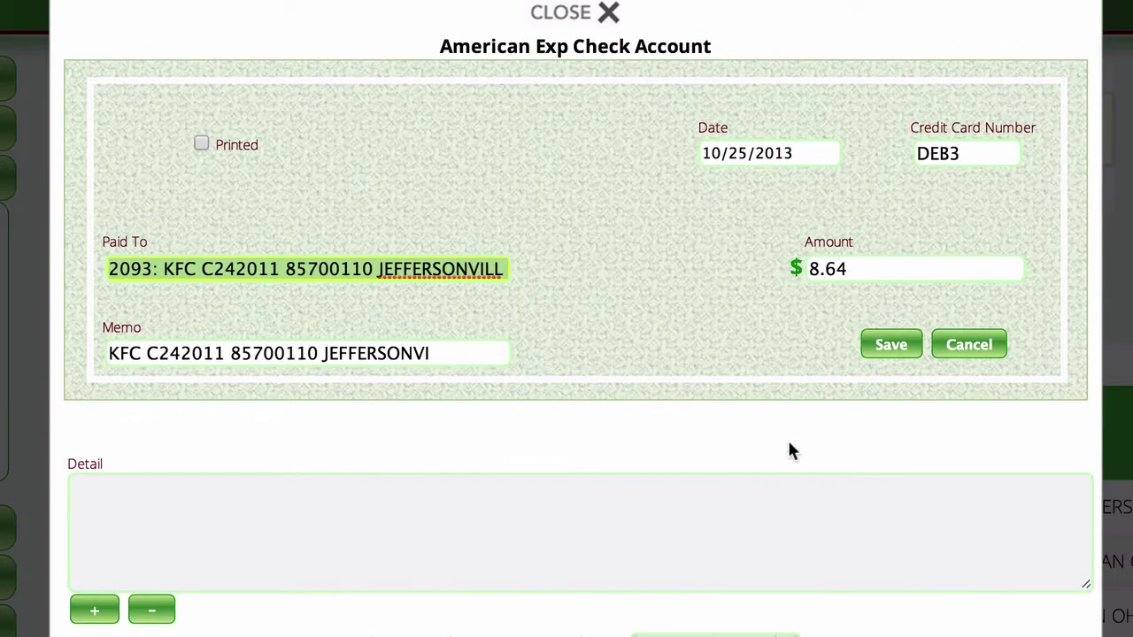
{"action": "scroll", "coordinate": [791, 452], "scroll_direction": "down", "scroll_amount": 5}
{"action": "left_click", "coordinate": [207, 595]}
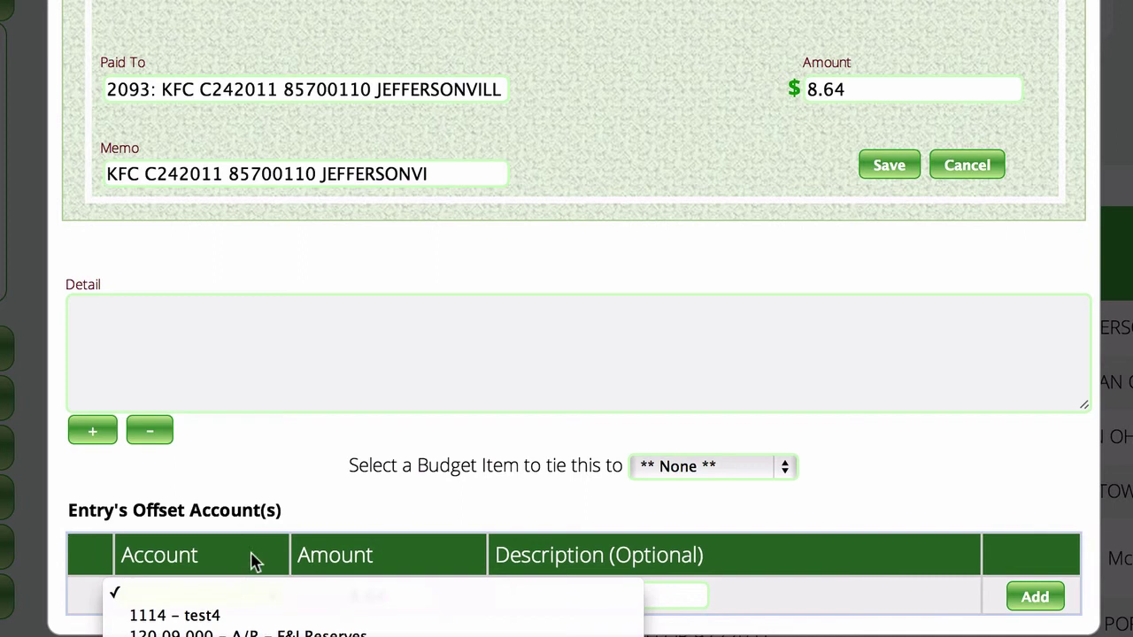
{"action": "scroll", "coordinate": [257, 567], "scroll_direction": "down", "scroll_amount": 10}
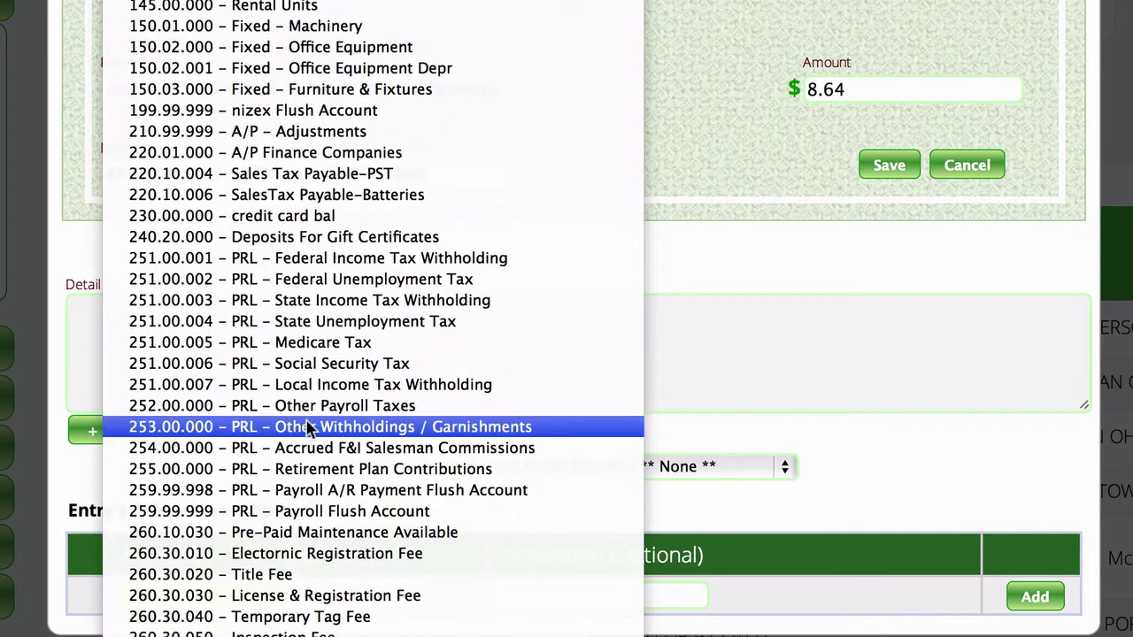
{"action": "scroll", "coordinate": [298, 325], "scroll_direction": "down", "scroll_amount": 10}
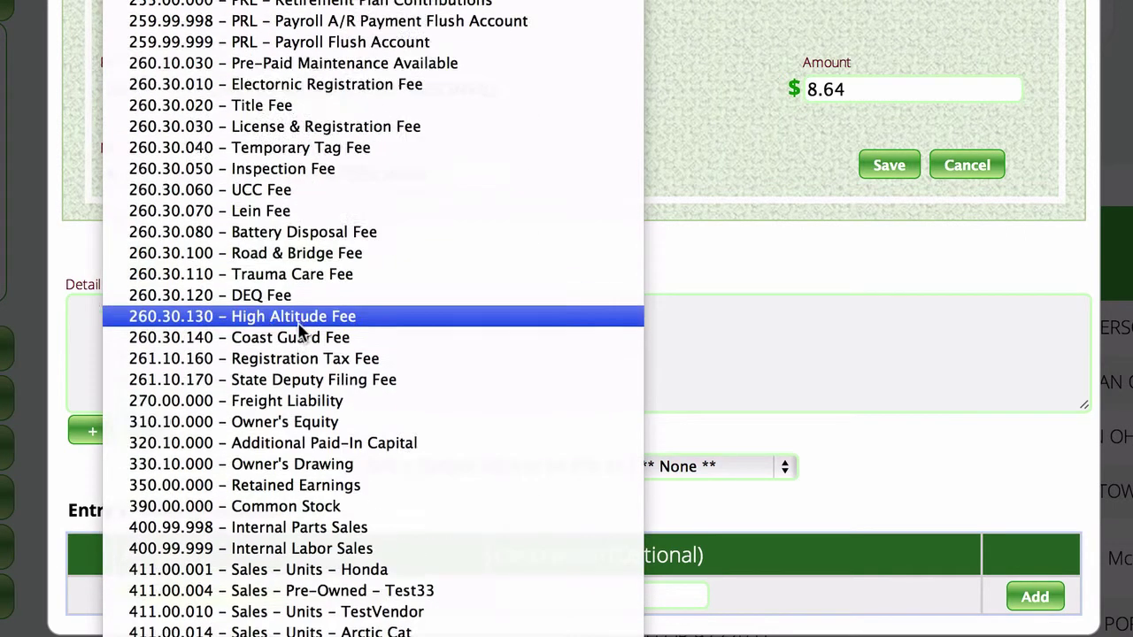
{"action": "left_click", "coordinate": [264, 161]}
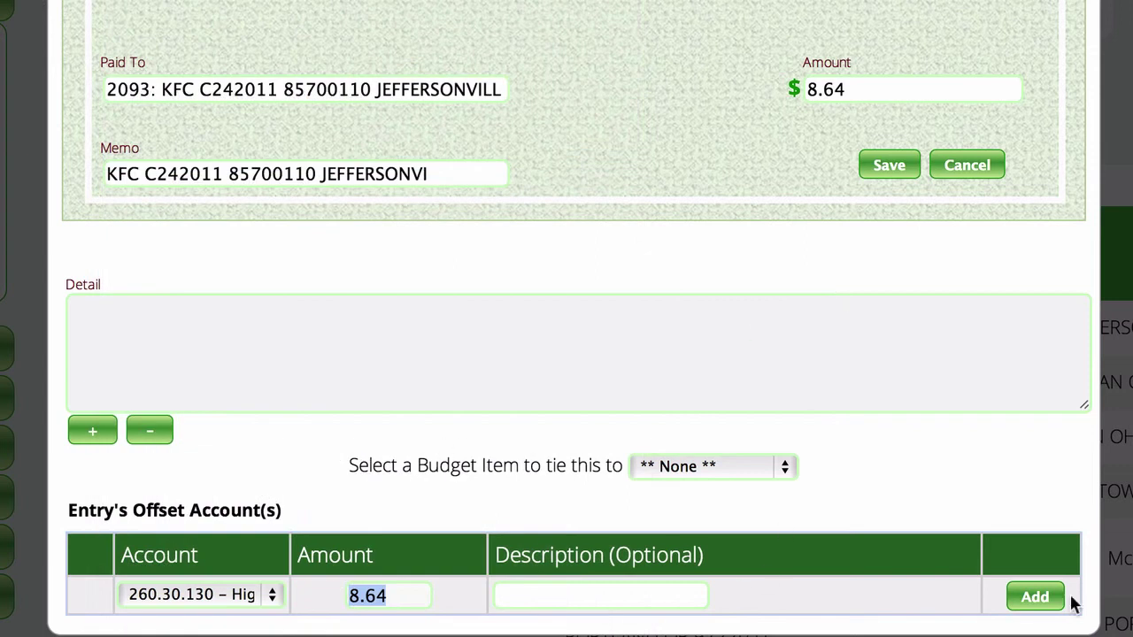
{"action": "left_click", "coordinate": [1033, 599]}
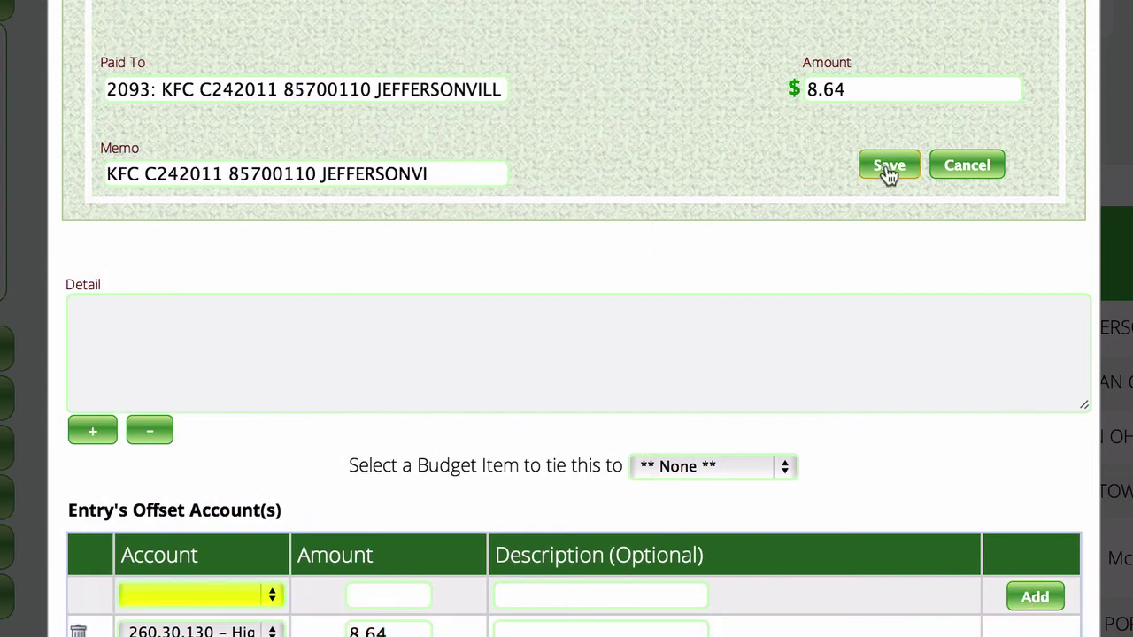
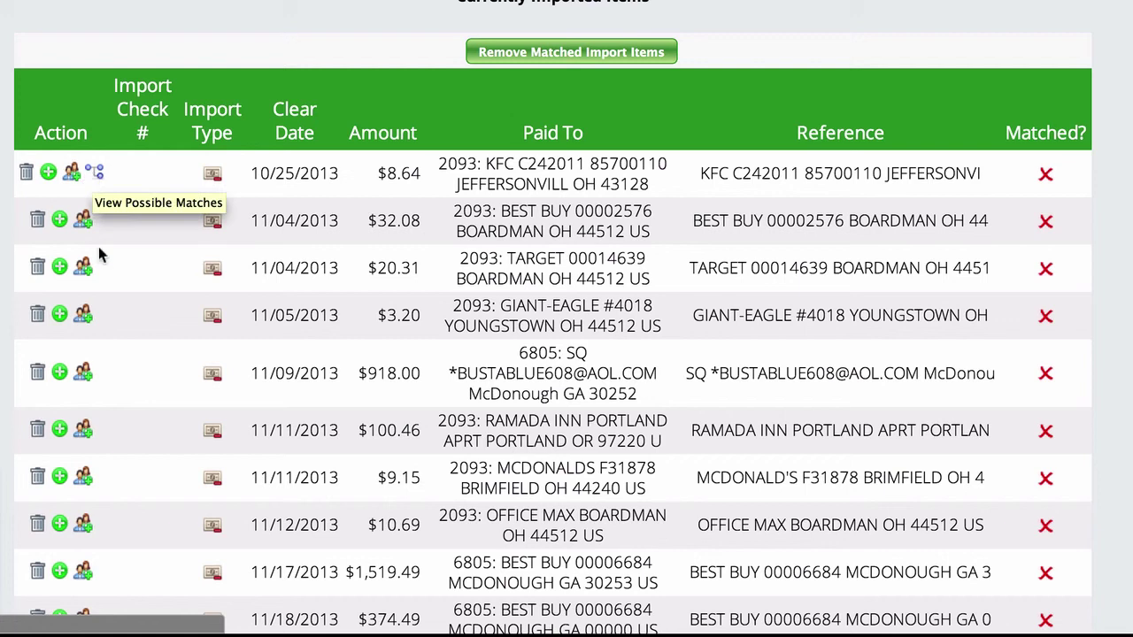
{"action": "left_click", "coordinate": [94, 172]}
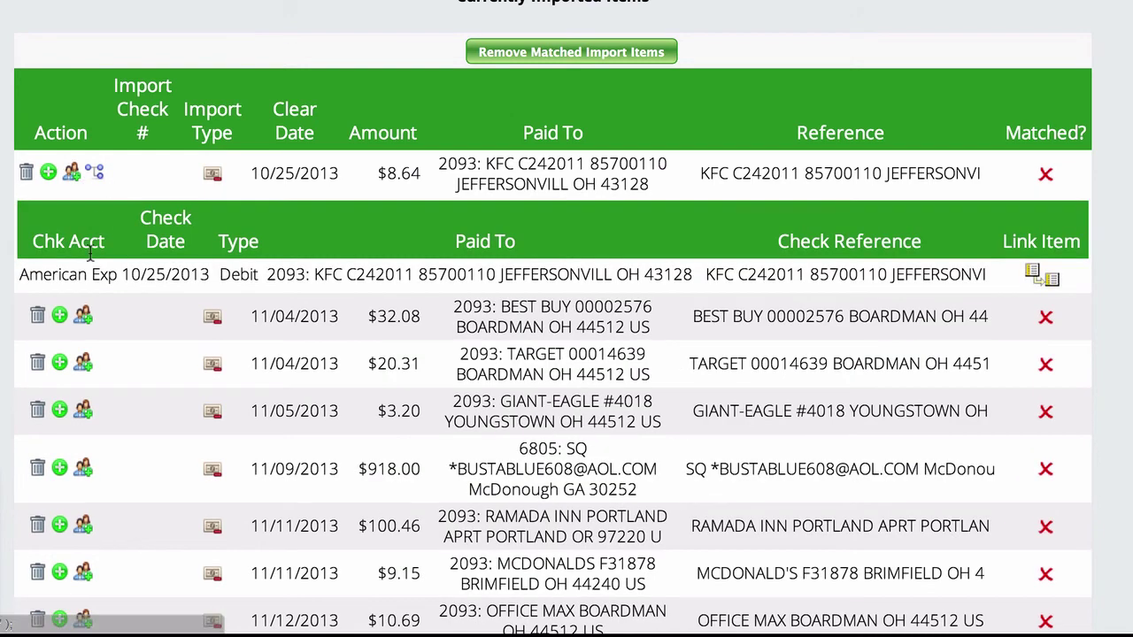
{"action": "left_click", "coordinate": [1043, 279]}
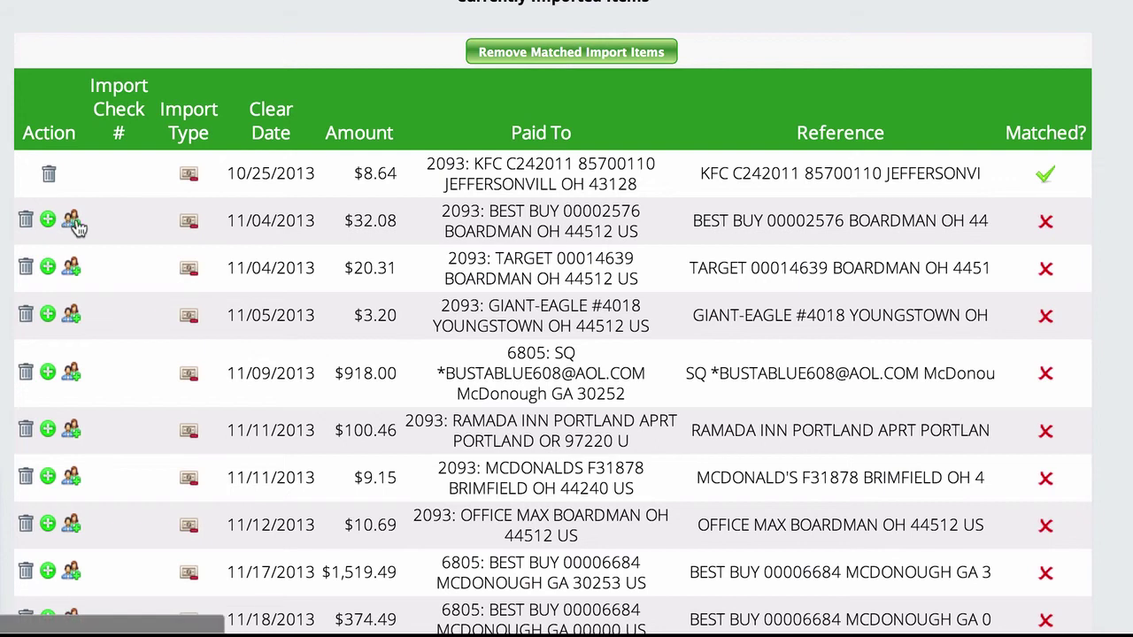
Create and save a Debit/CC entry for the 11/04/2013 Best Buy item with offset account 260.30.140 Coast Guard Fee, and link the import
{"action": "left_click", "coordinate": [48, 221]}
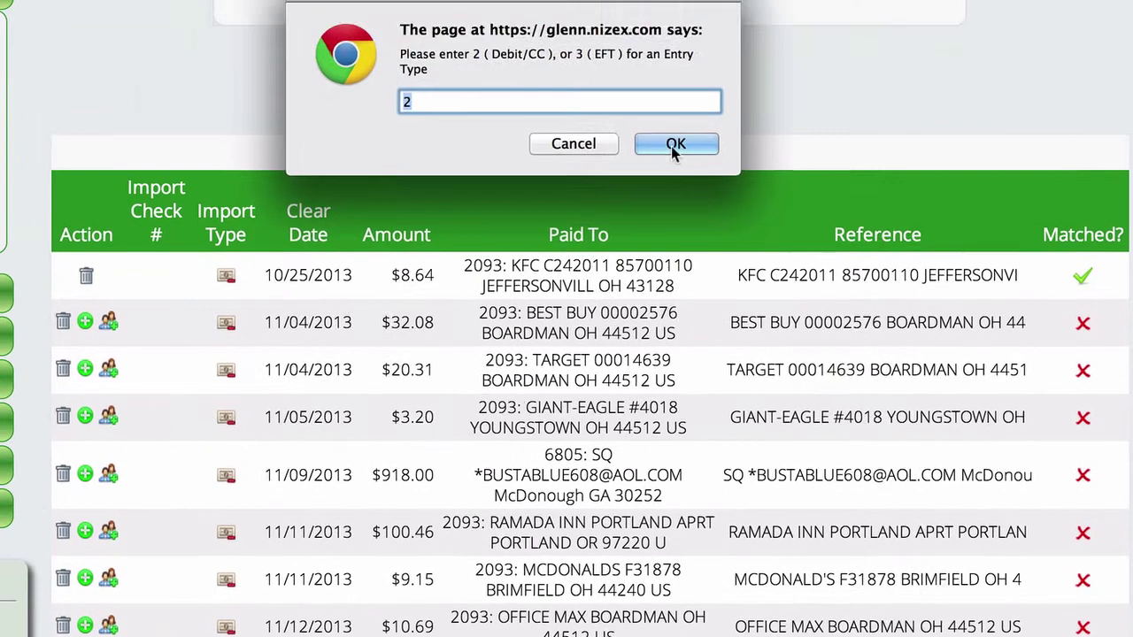
{"action": "left_click", "coordinate": [675, 145]}
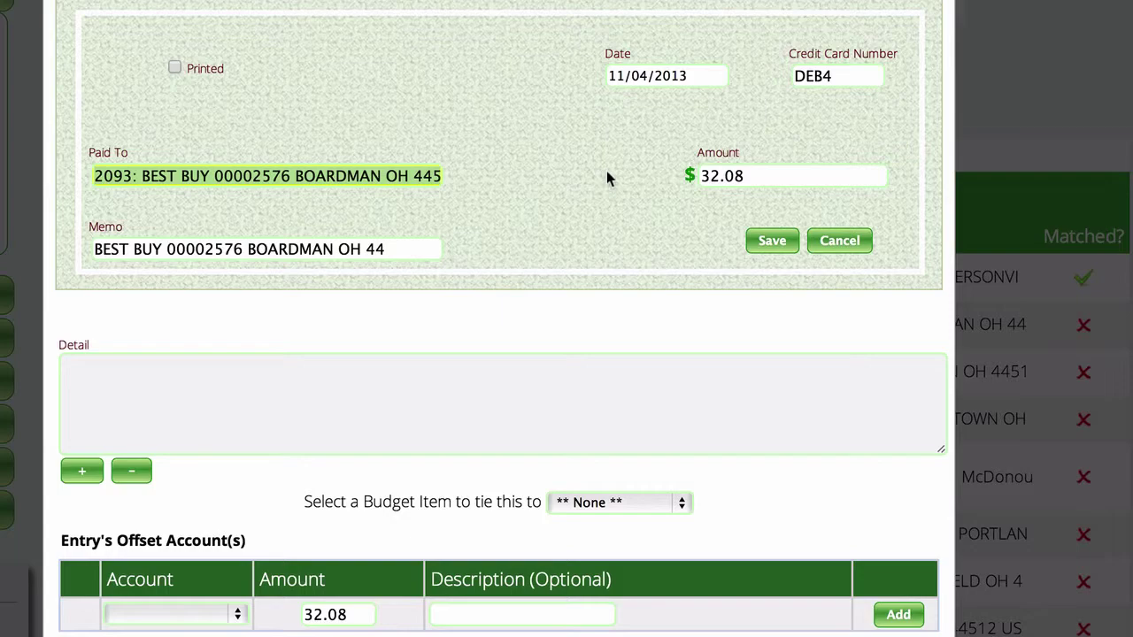
{"action": "left_click", "coordinate": [236, 614]}
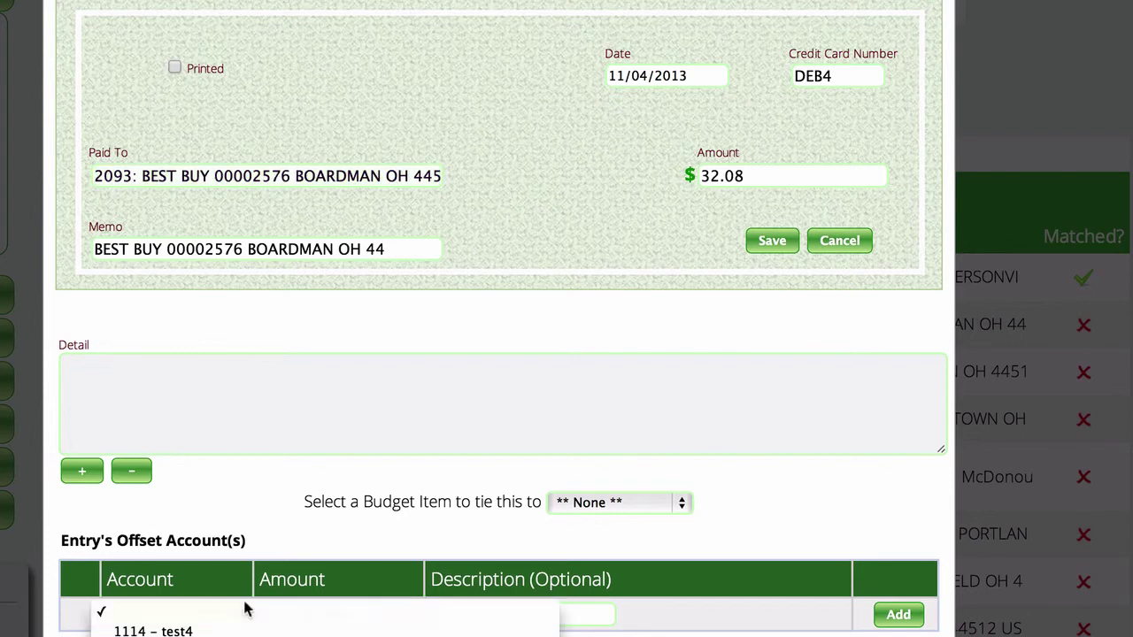
{"action": "scroll", "coordinate": [270, 609], "scroll_direction": "down", "scroll_amount": 10}
{"action": "left_click", "coordinate": [277, 622]}
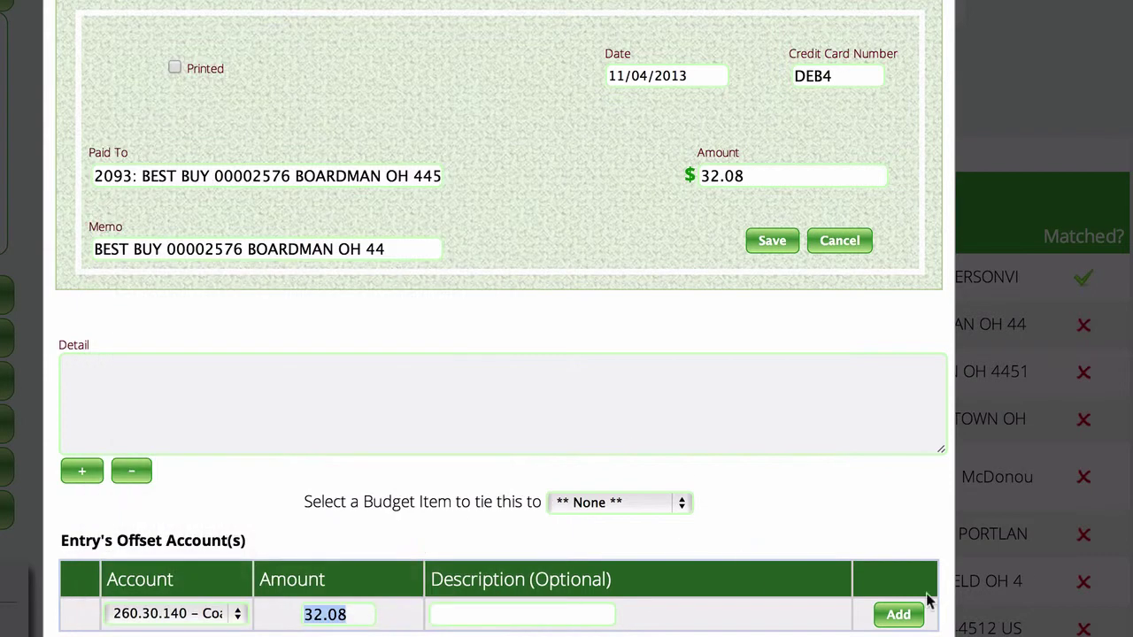
{"action": "left_click", "coordinate": [772, 249]}
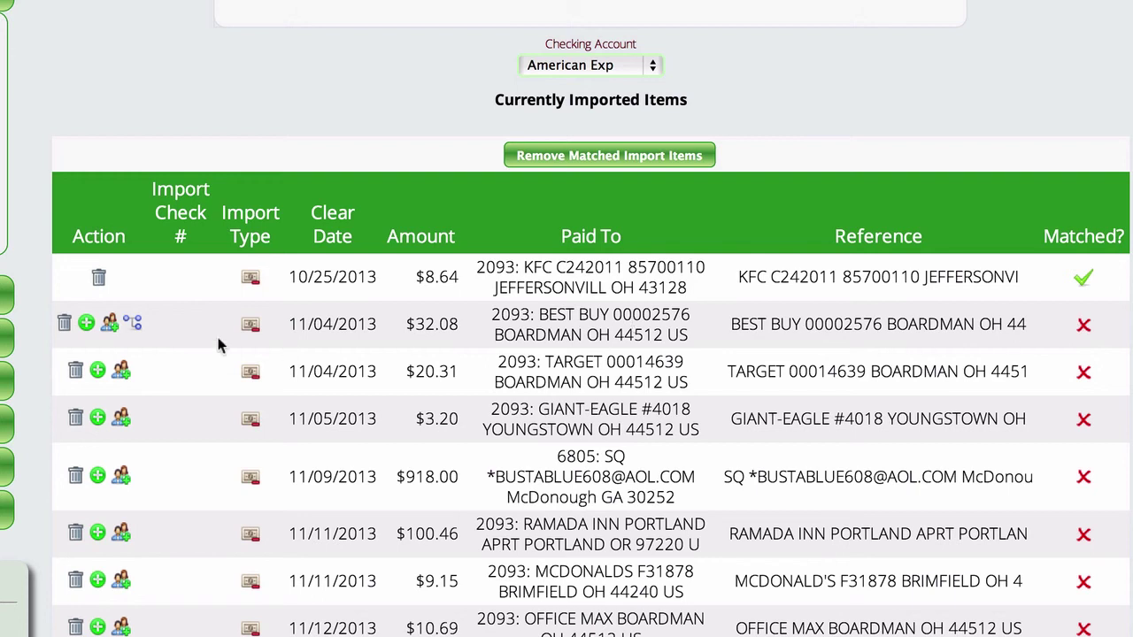
{"action": "left_click", "coordinate": [132, 324]}
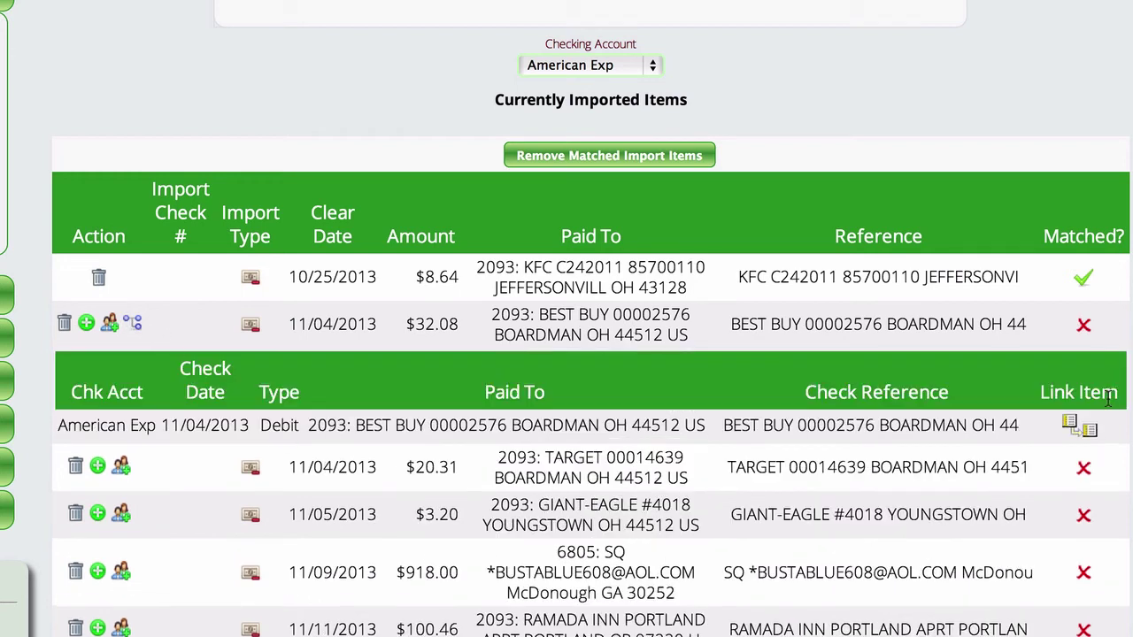
{"action": "left_click", "coordinate": [1078, 428]}
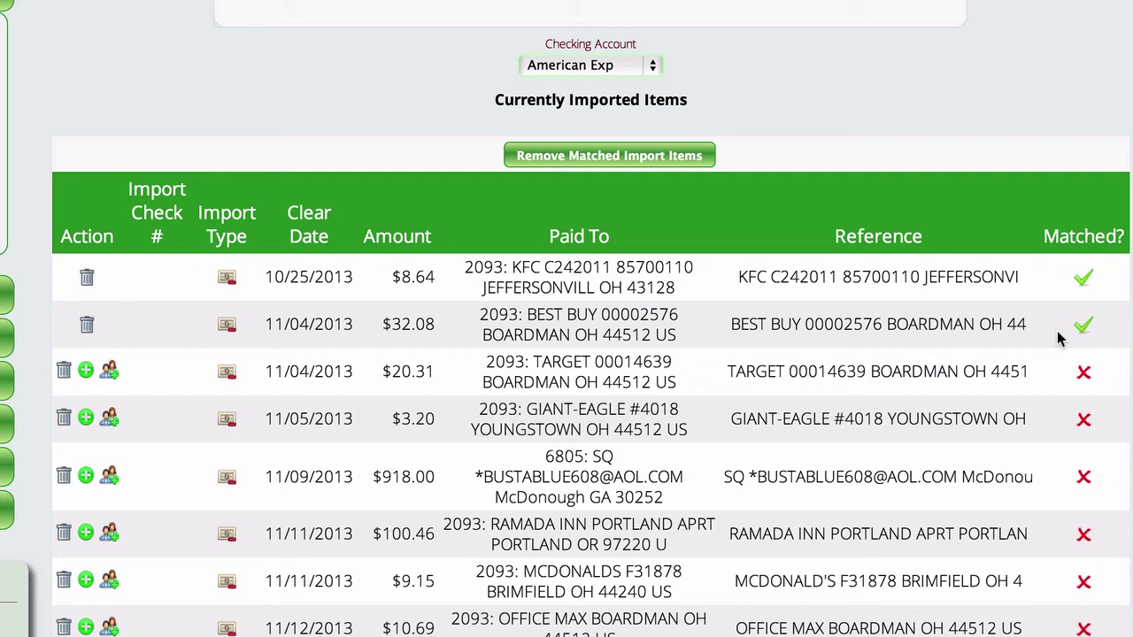
Create and save a Debit/CC entry with an offset account for the 11/04/2013 Target item, and show the item's possible match
{"action": "left_click", "coordinate": [109, 371]}
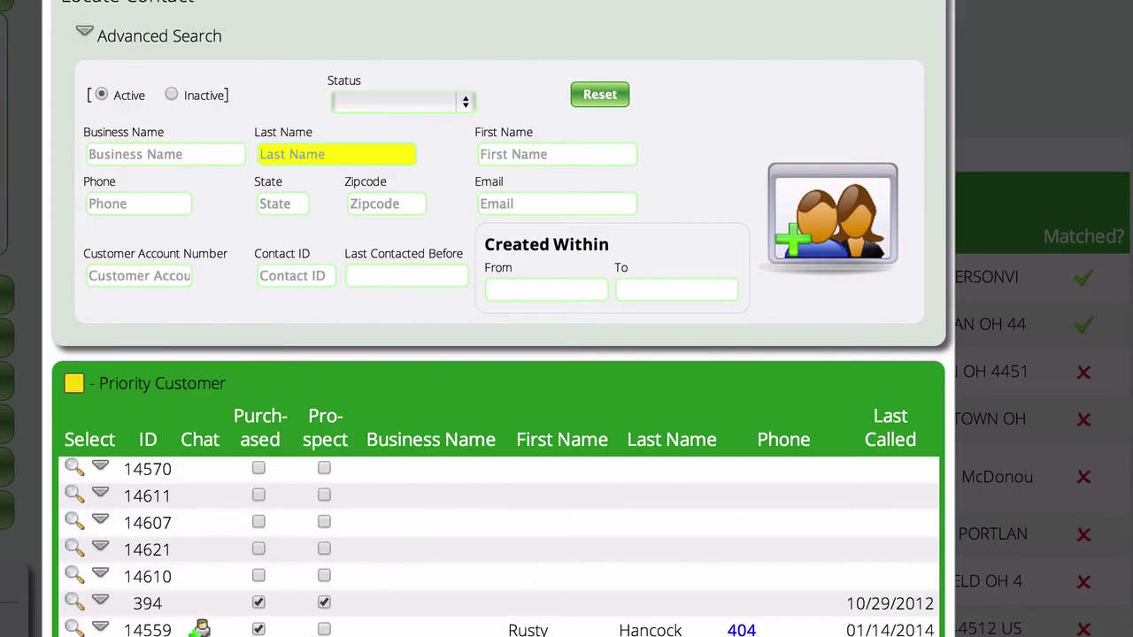
{"action": "key", "text": "Escape"}
{"action": "left_click", "coordinate": [86, 371]}
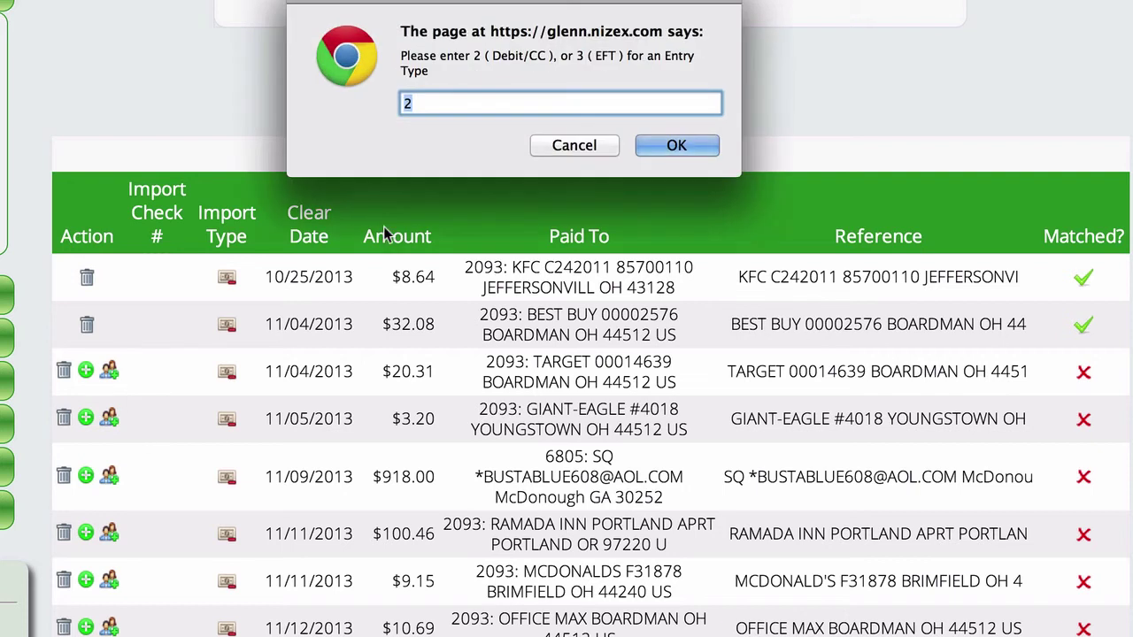
{"action": "left_click", "coordinate": [676, 147]}
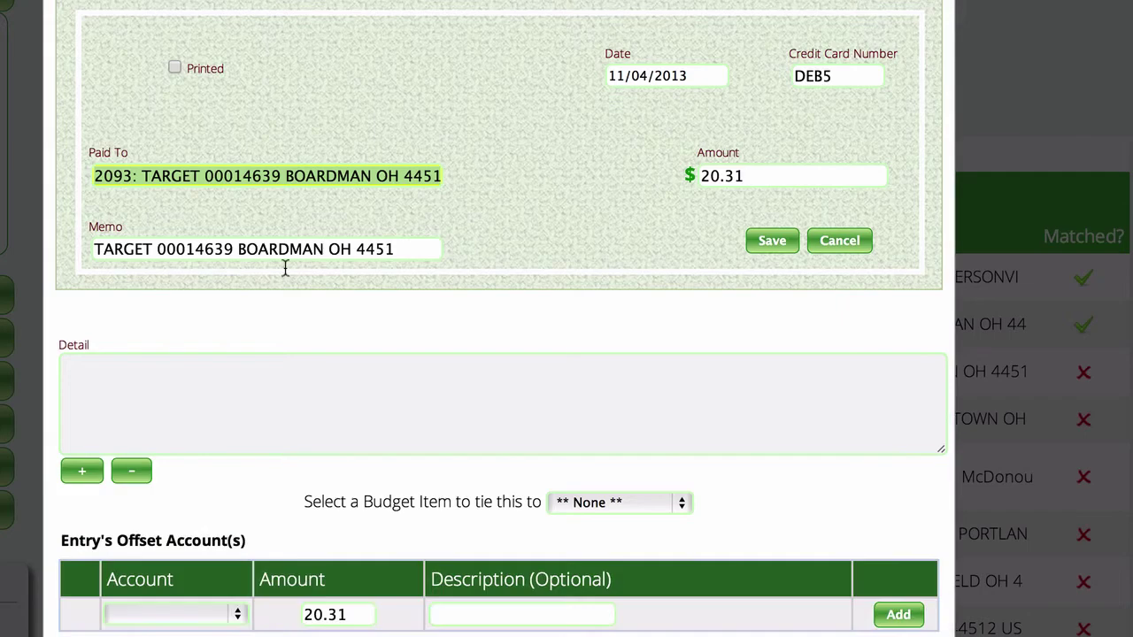
{"action": "left_click", "coordinate": [232, 619]}
{"action": "scroll", "coordinate": [212, 602], "scroll_direction": "down", "scroll_amount": 5}
{"action": "left_click", "coordinate": [212, 611]}
{"action": "left_click", "coordinate": [898, 614]}
{"action": "left_click", "coordinate": [770, 244]}
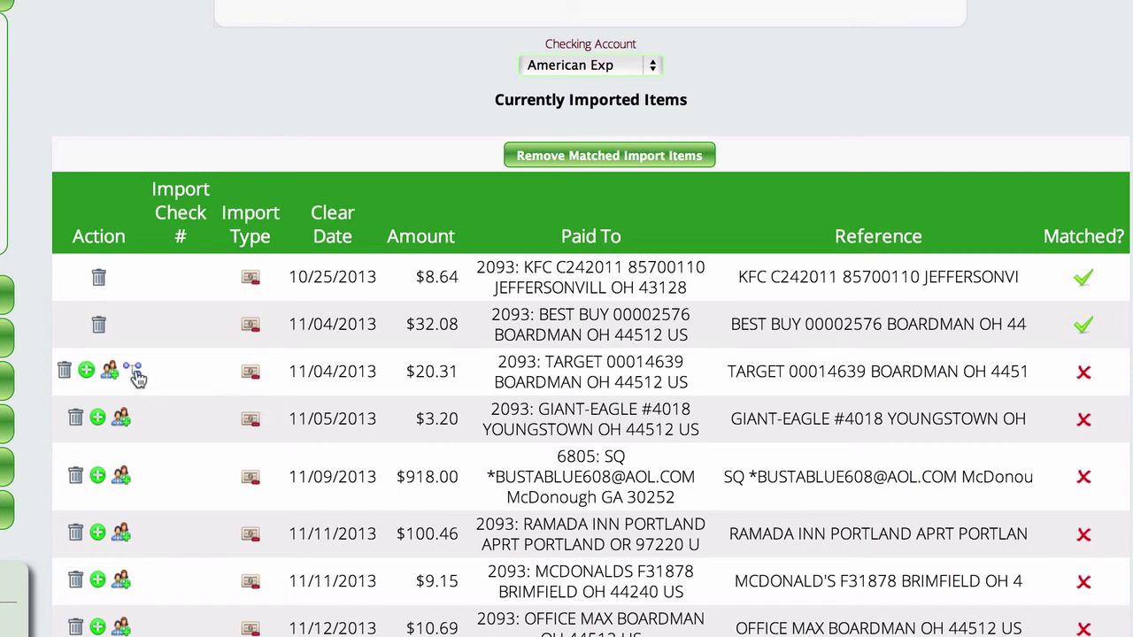
{"action": "left_click", "coordinate": [135, 373]}
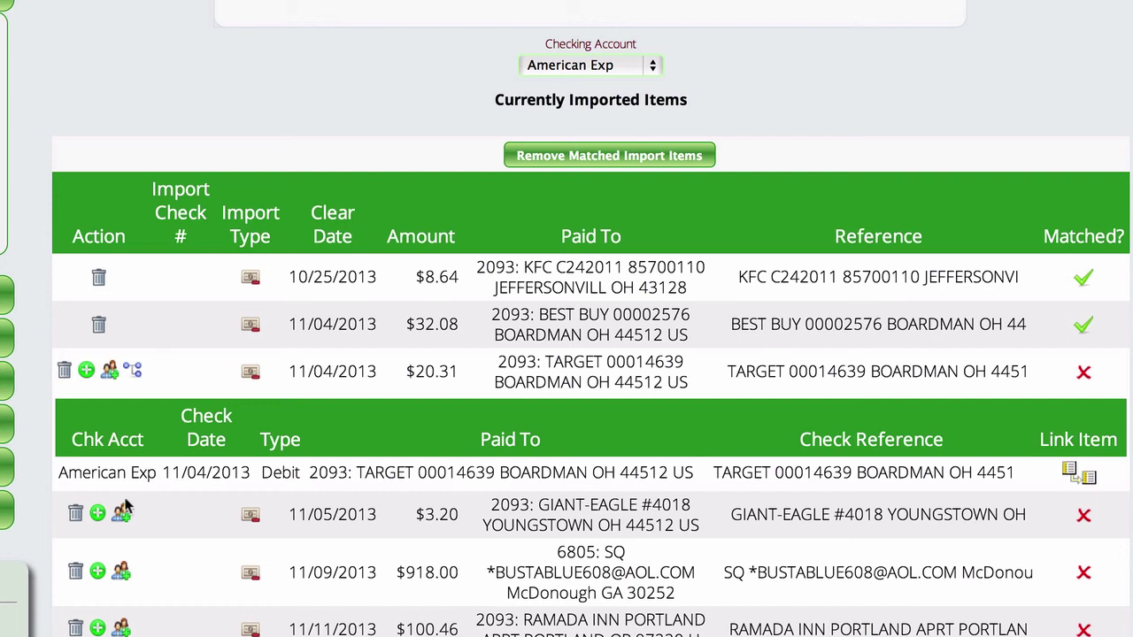
Create and save a manual deposit for the 11/18/2013 Best Buy item of $374.49 with offset account 255.00.000 PRL - Retirement Plan Contributions
{"action": "scroll", "coordinate": [422, 544], "scroll_direction": "down", "scroll_amount": 6}
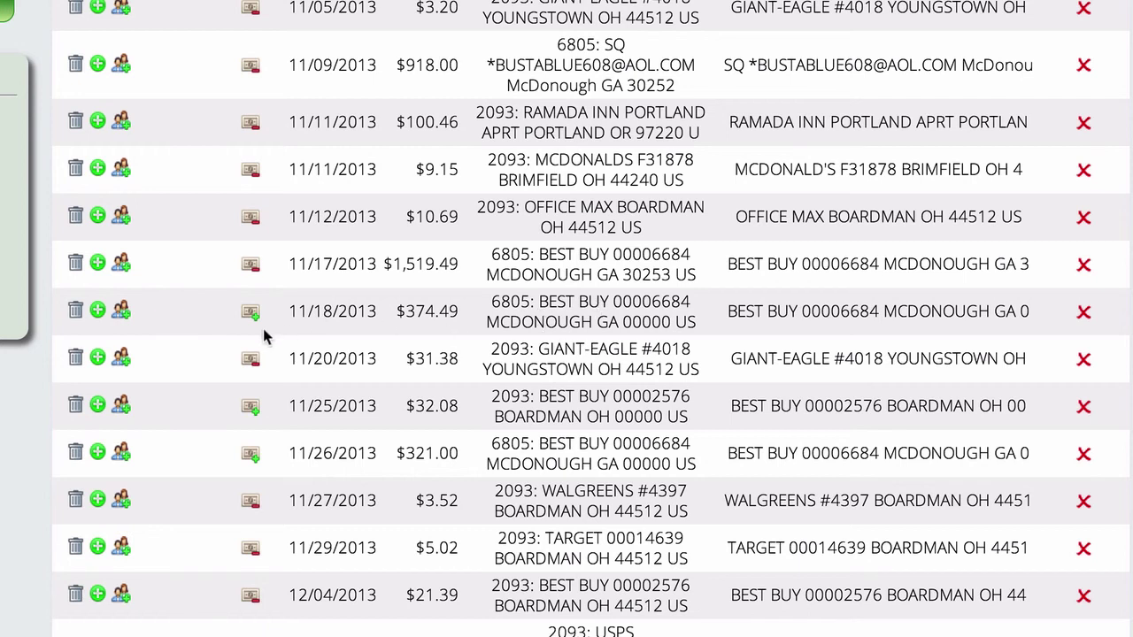
{"action": "left_click", "coordinate": [99, 312]}
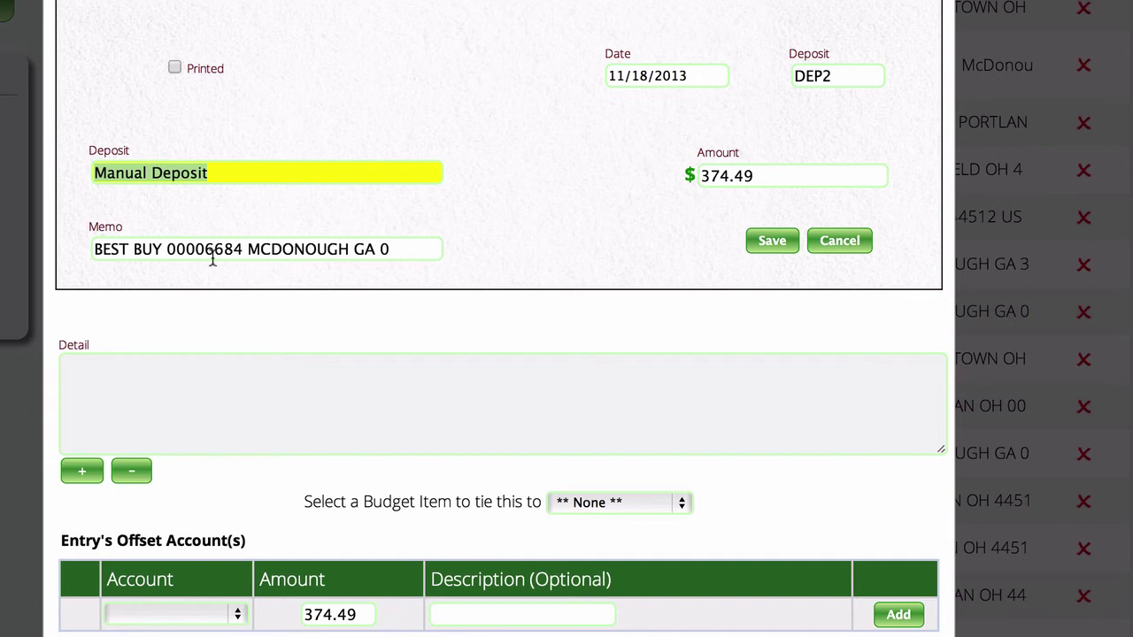
{"action": "left_click", "coordinate": [171, 623]}
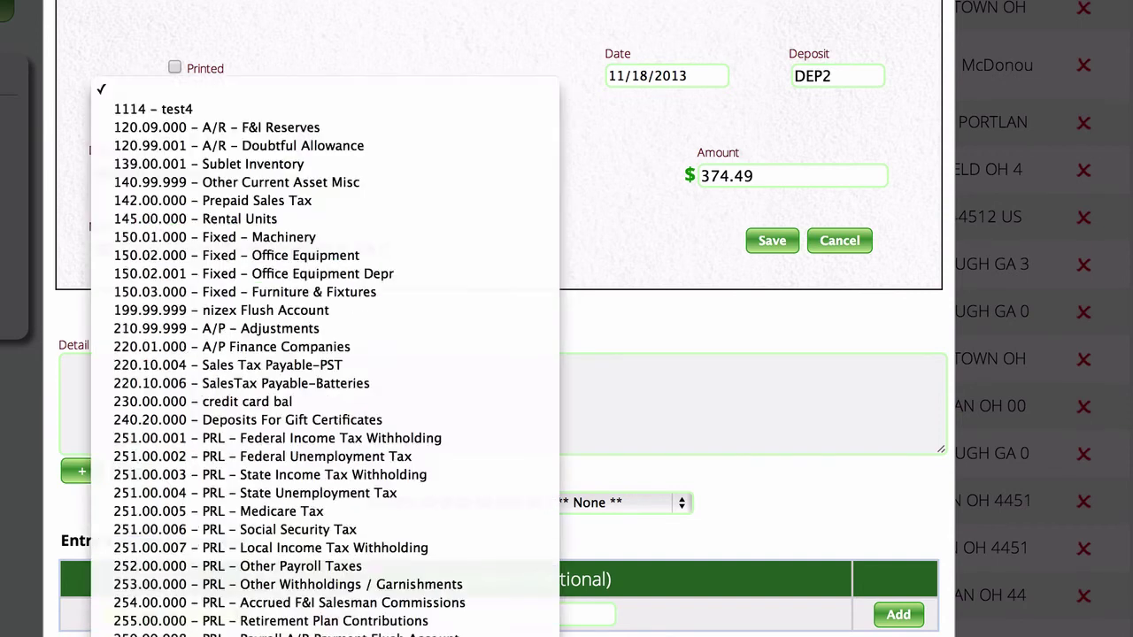
{"action": "left_click", "coordinate": [315, 602]}
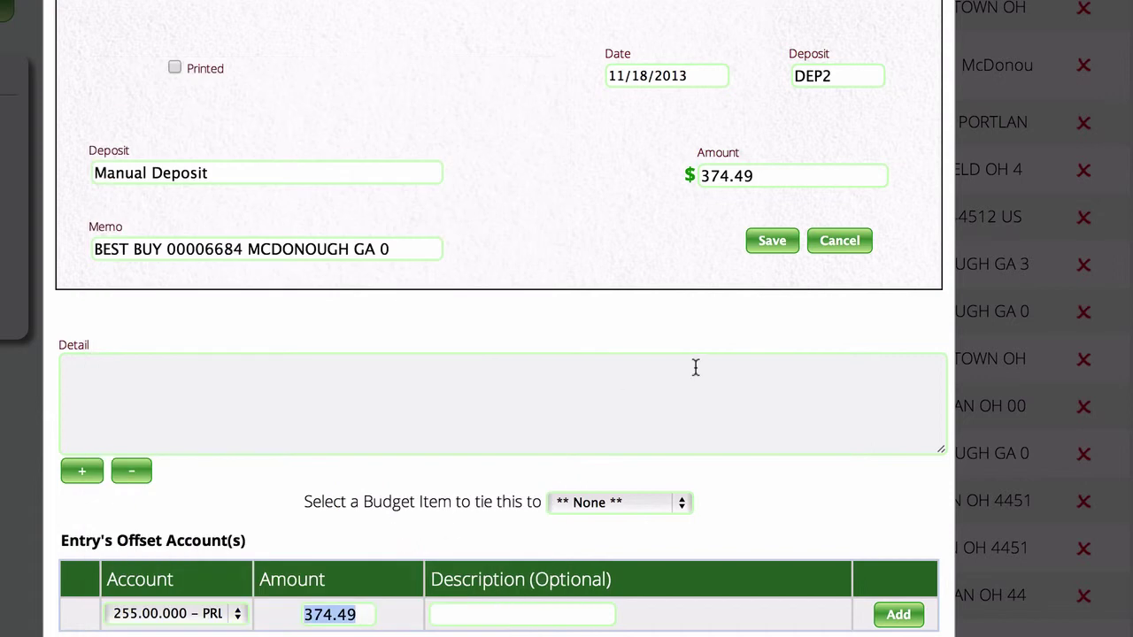
{"action": "left_click", "coordinate": [896, 614]}
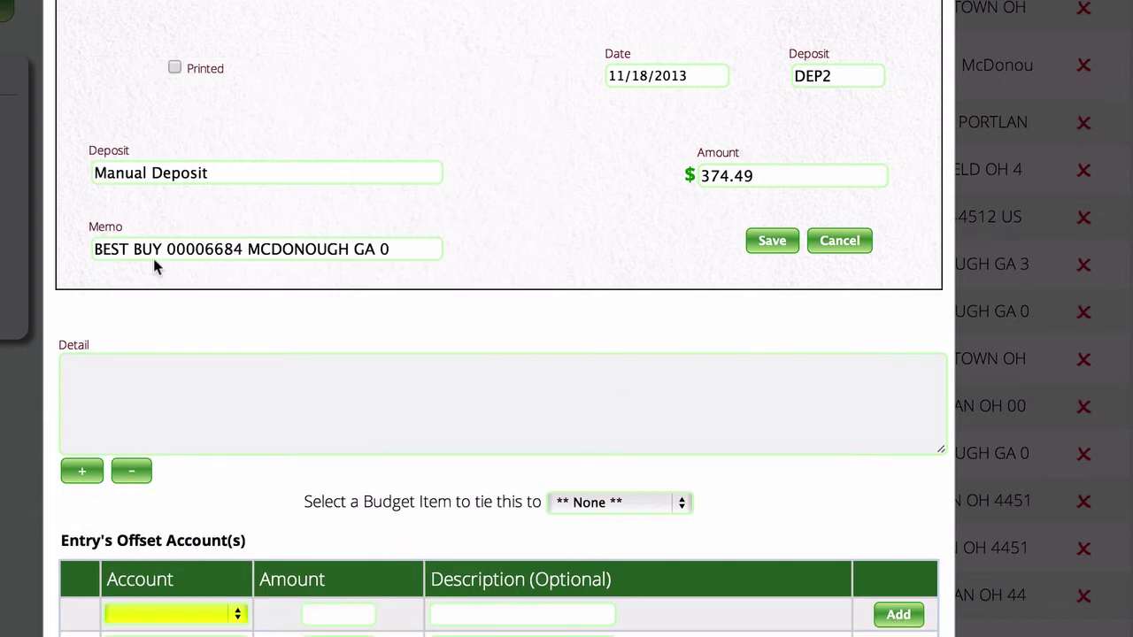
{"action": "left_click", "coordinate": [769, 249]}
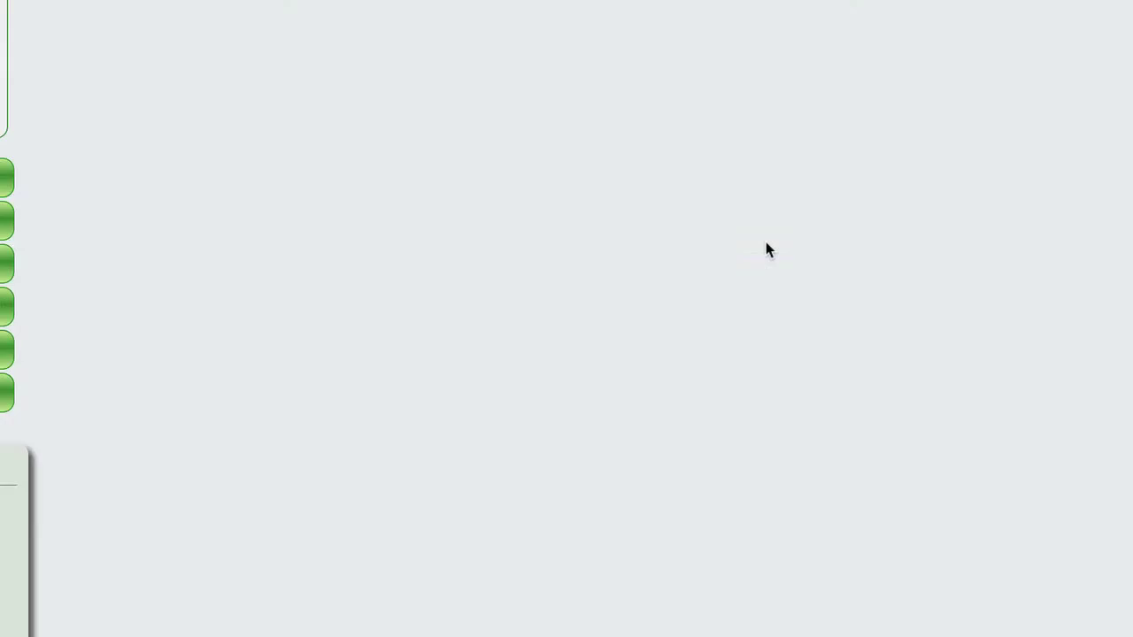
Link the imported 11/04/2013 Target item to its possible match in the American Exp account
{"action": "scroll", "coordinate": [577, 390], "scroll_direction": "down", "scroll_amount": 5}
{"action": "scroll", "coordinate": [577, 390], "scroll_direction": "down", "scroll_amount": 2}
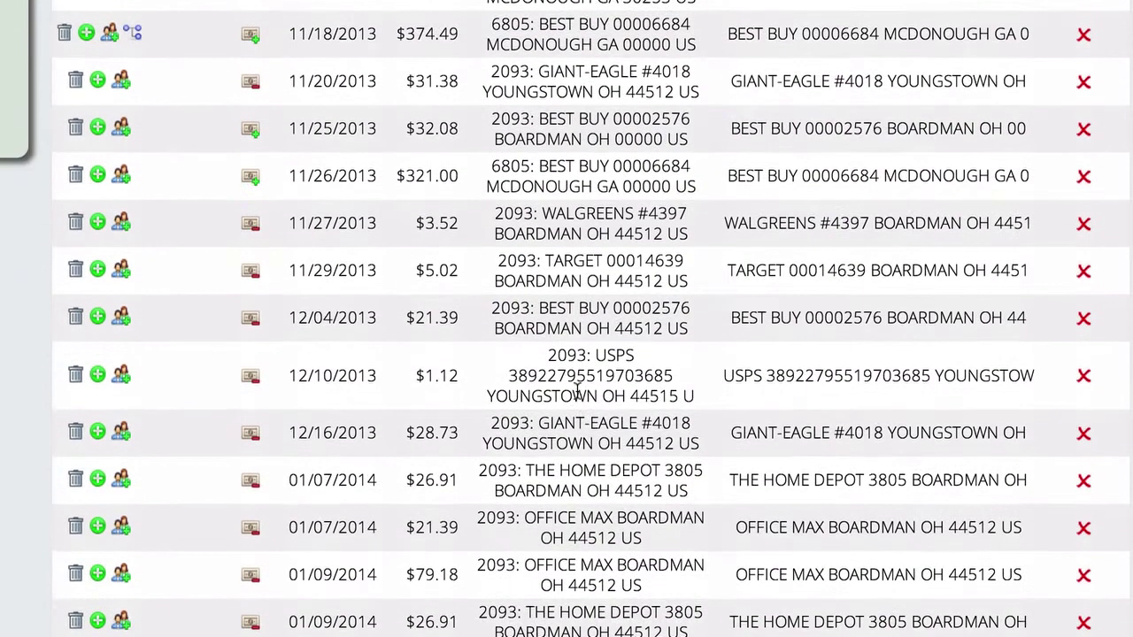
{"action": "scroll", "coordinate": [577, 390], "scroll_direction": "up", "scroll_amount": 2}
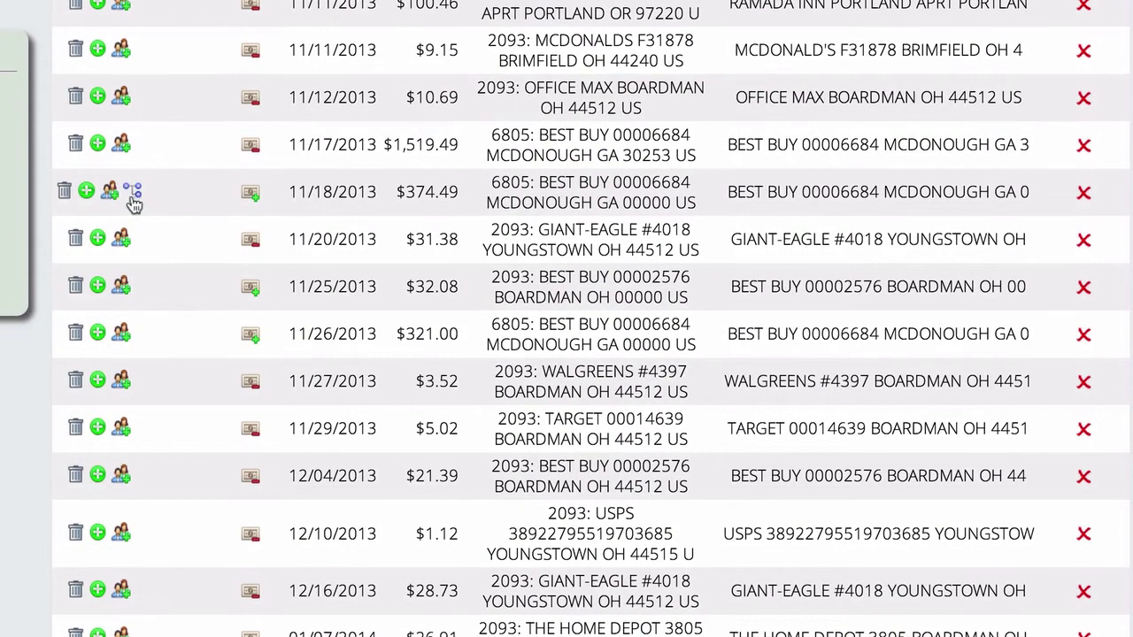
{"action": "scroll", "coordinate": [255, 197], "scroll_direction": "up", "scroll_amount": 6}
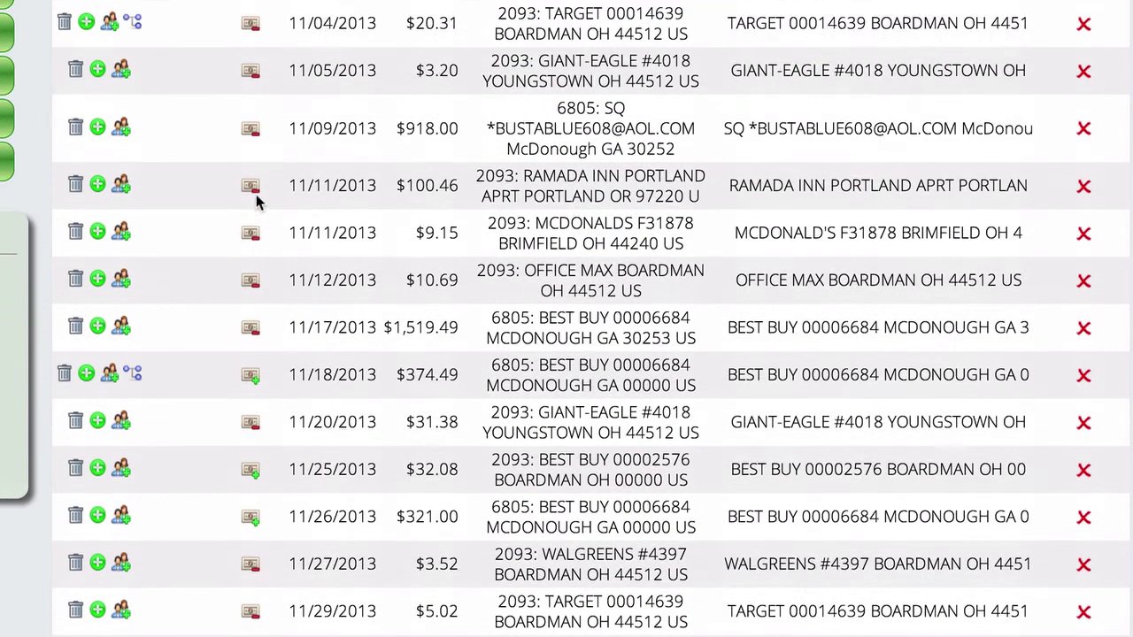
{"action": "scroll", "coordinate": [257, 202], "scroll_direction": "down", "scroll_amount": 2}
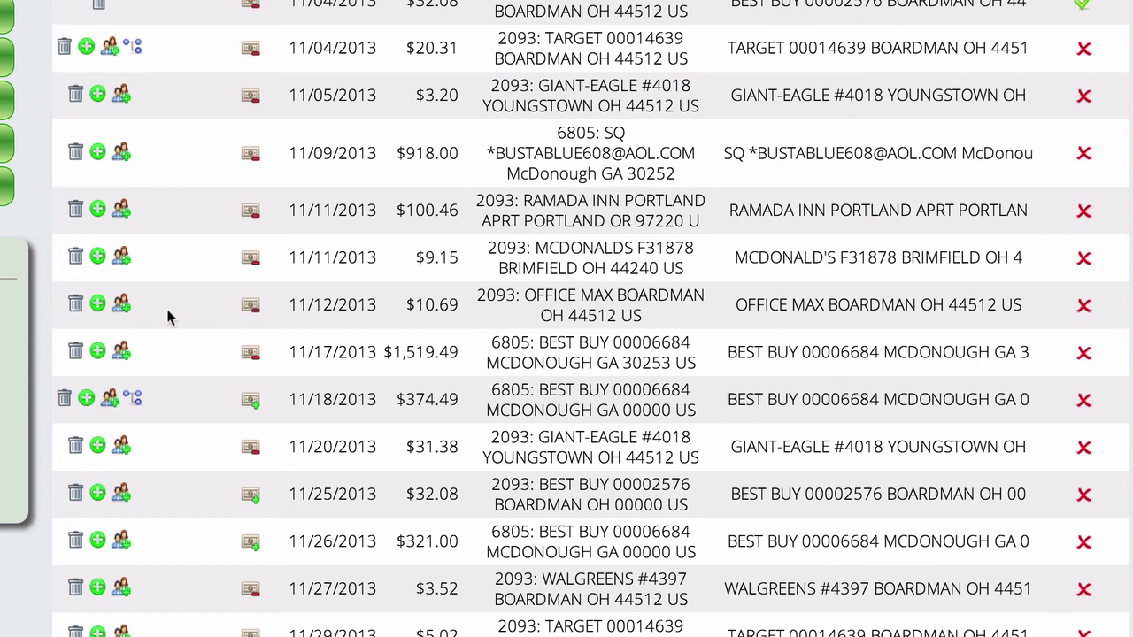
{"action": "left_click", "coordinate": [135, 51]}
{"action": "left_click", "coordinate": [1069, 152]}
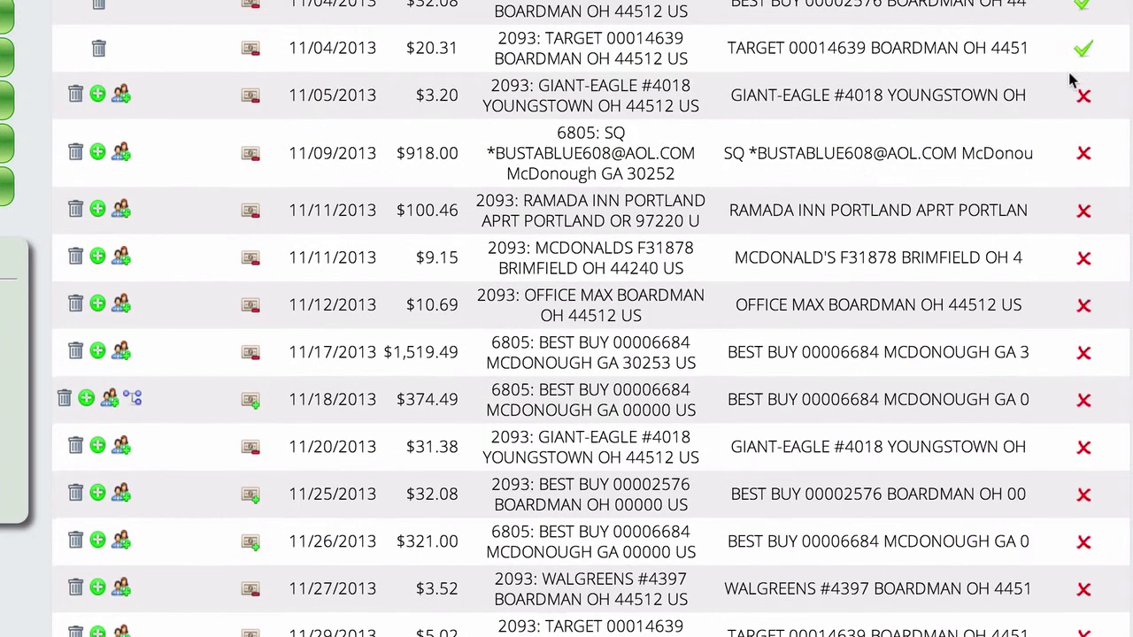
Remove the matched import items from the currently imported items and look over the remaining ones
{"action": "scroll", "coordinate": [634, 157], "scroll_direction": "up", "scroll_amount": 3}
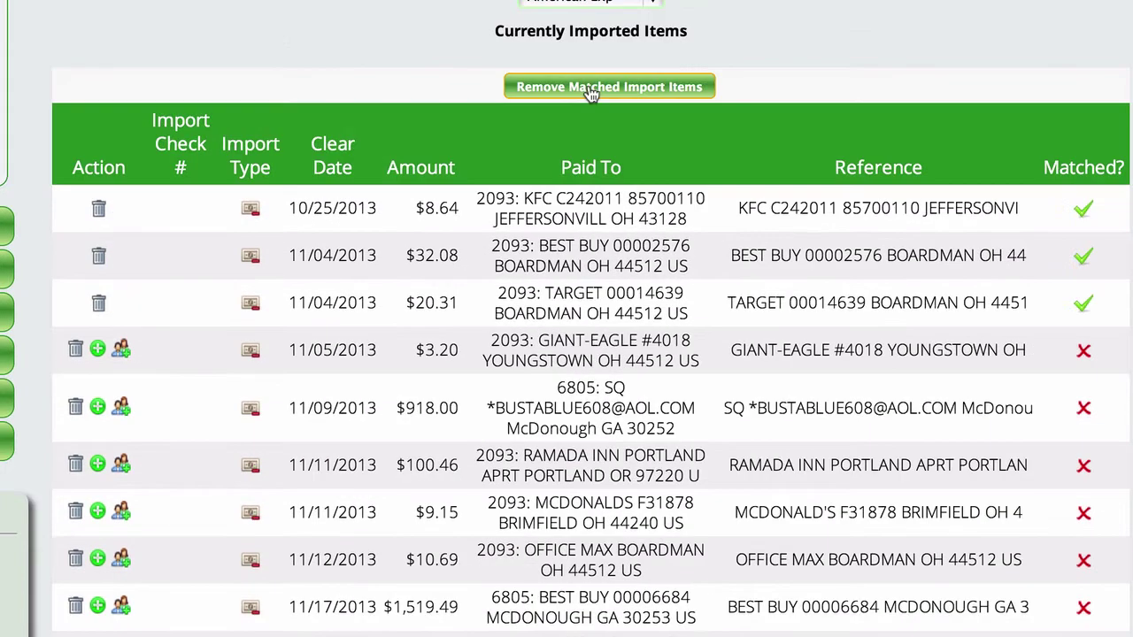
{"action": "left_click", "coordinate": [590, 88]}
{"action": "scroll", "coordinate": [711, 289], "scroll_direction": "down", "scroll_amount": 5}
{"action": "scroll", "coordinate": [712, 298], "scroll_direction": "up", "scroll_amount": 3}
{"action": "scroll", "coordinate": [712, 297], "scroll_direction": "down", "scroll_amount": 3}
{"action": "scroll", "coordinate": [711, 289], "scroll_direction": "up", "scroll_amount": 5}
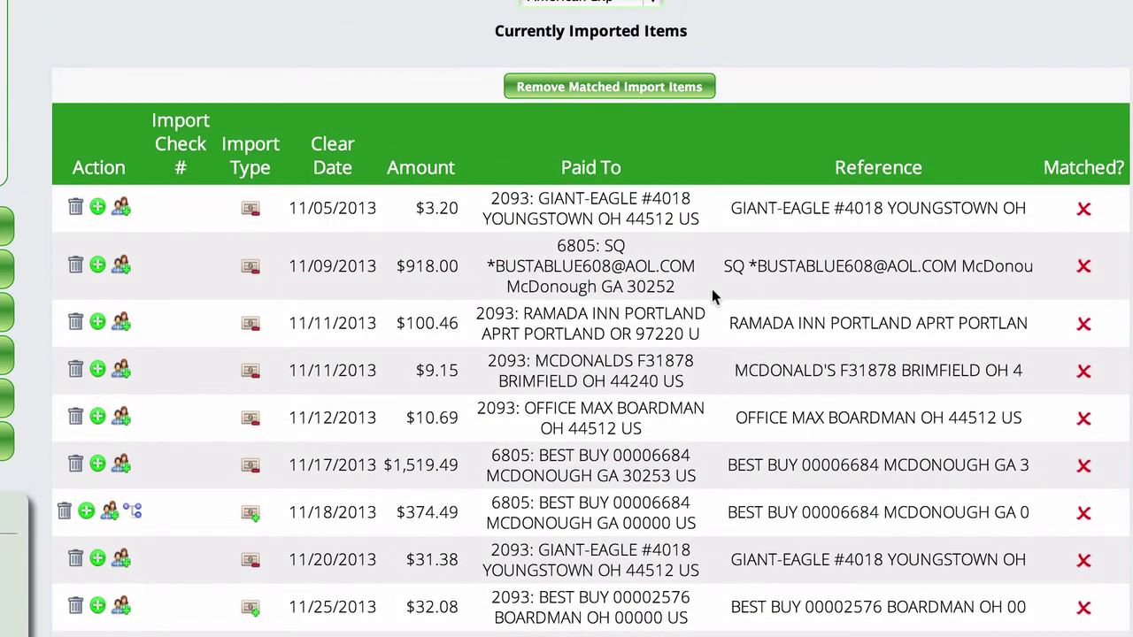
Open the checking register and show the American Exp transactions starting from 01/01/2013
{"action": "scroll", "coordinate": [712, 288], "scroll_direction": "up", "scroll_amount": 3}
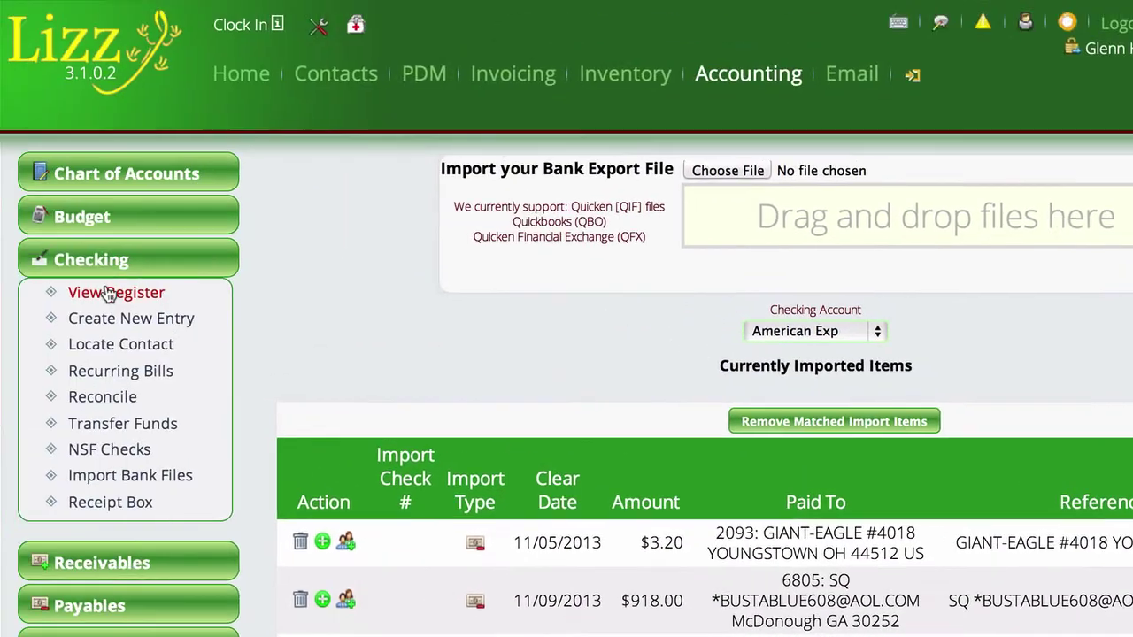
{"action": "left_click", "coordinate": [112, 293]}
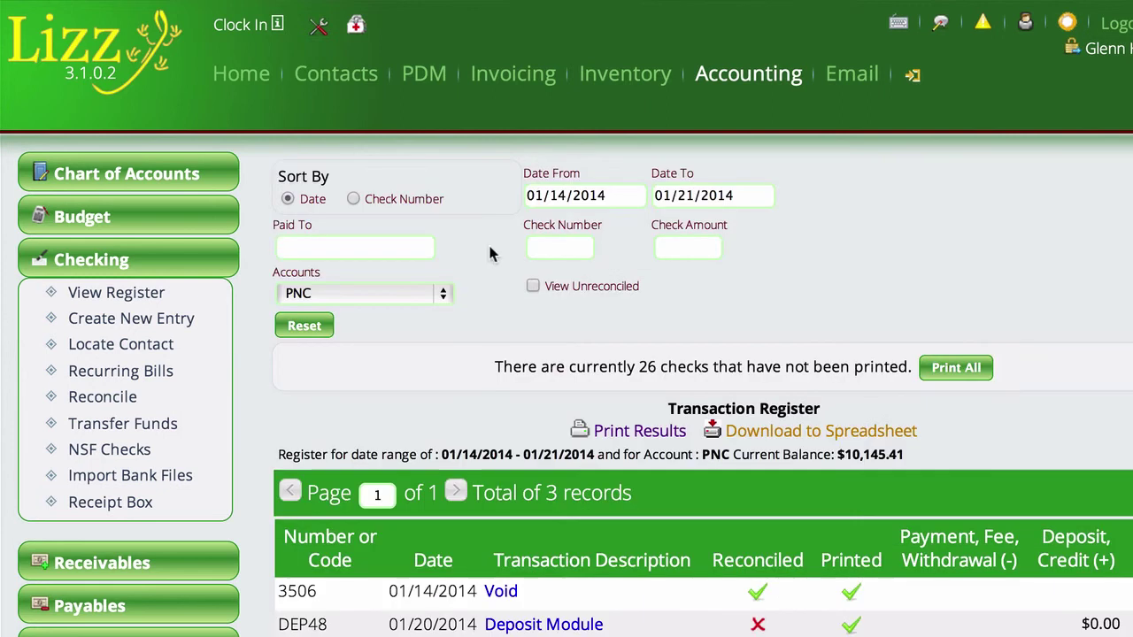
{"action": "left_click", "coordinate": [578, 195]}
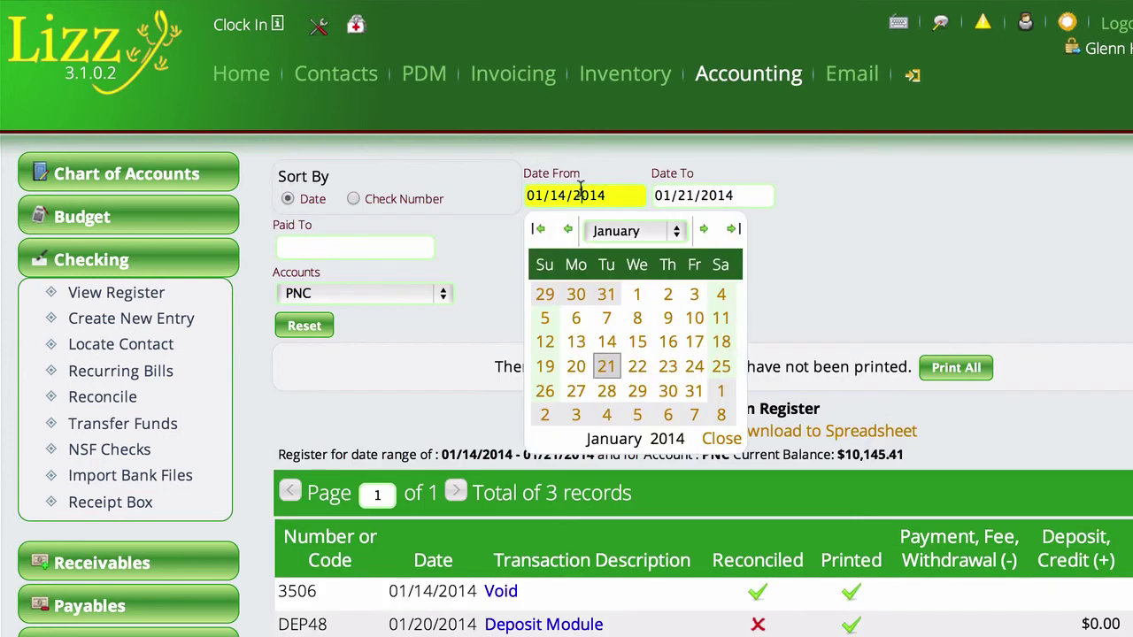
{"action": "left_click", "coordinate": [539, 231]}
{"action": "left_click", "coordinate": [605, 294]}
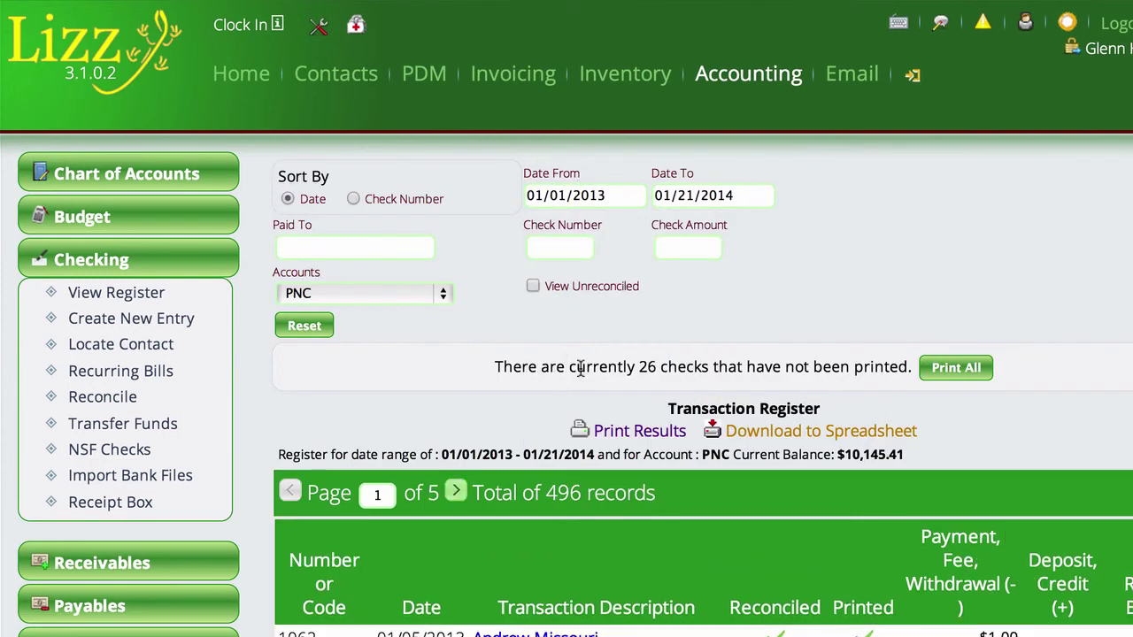
{"action": "scroll", "coordinate": [579, 368], "scroll_direction": "down", "scroll_amount": 1}
{"action": "left_click", "coordinate": [361, 257]}
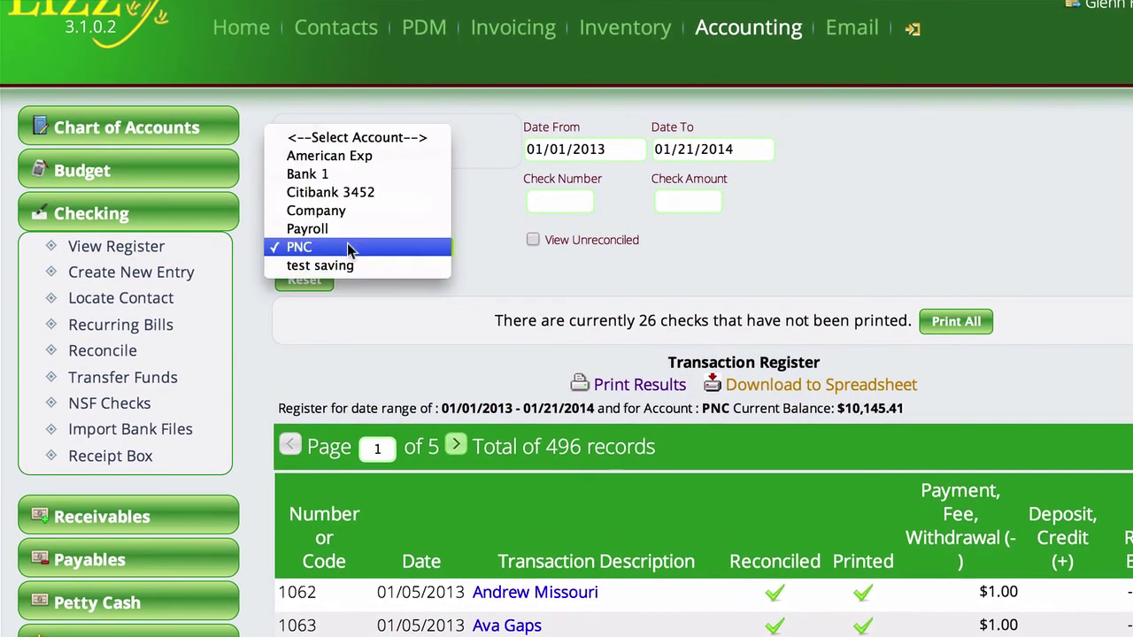
{"action": "left_click", "coordinate": [340, 156]}
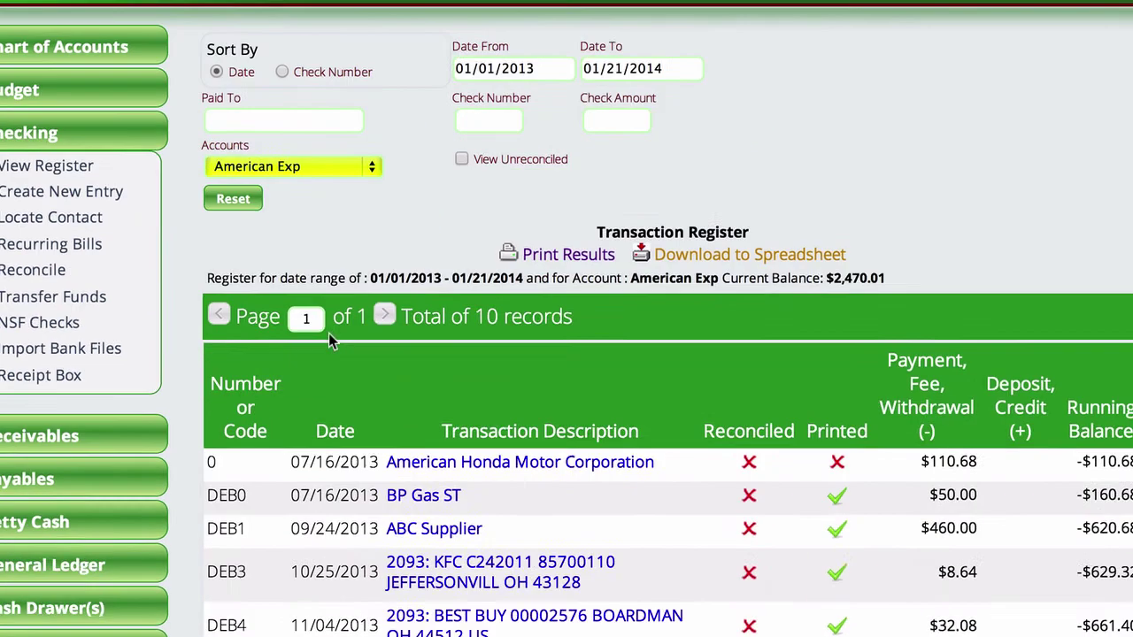